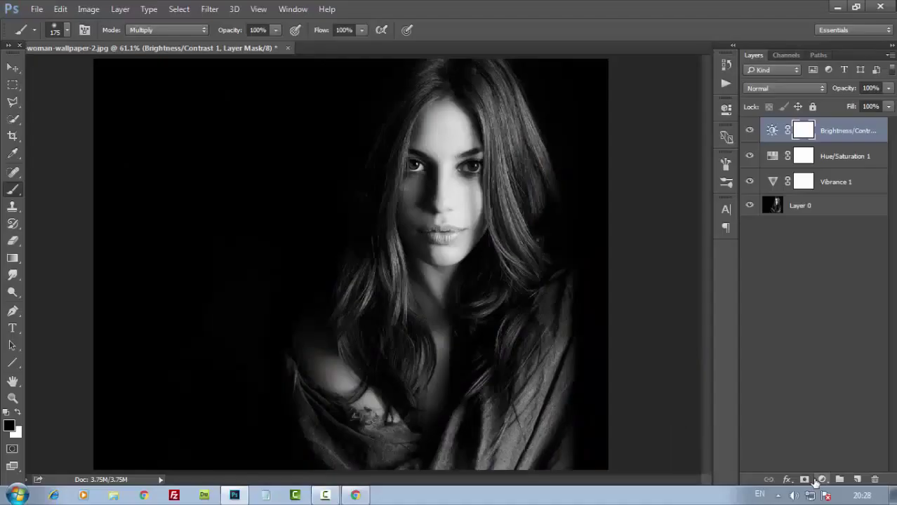
- Once the intro ends, bring up the adjustment layer list over the black-and-white portrait
{"action": "left_click", "coordinate": [821, 480]}
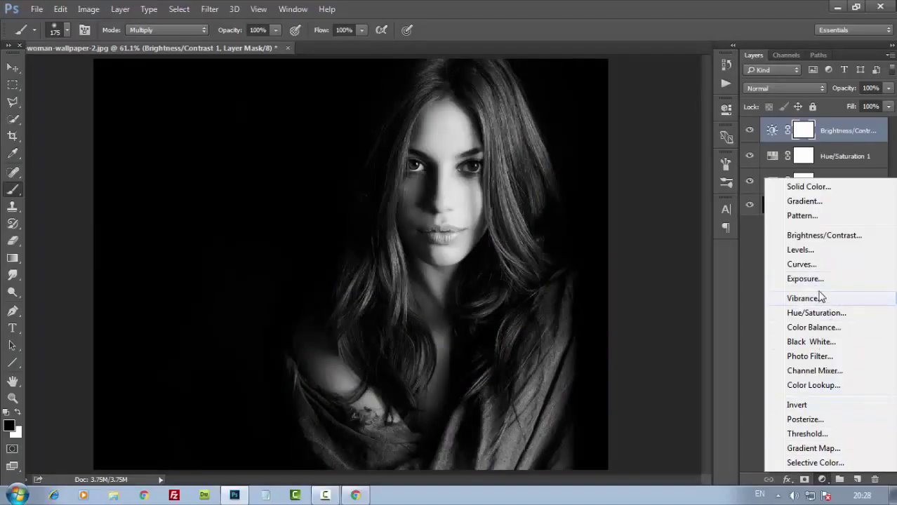
- Add a Levels adjustment layer with the midtones set to 1.05
{"action": "left_click", "coordinate": [812, 254]}
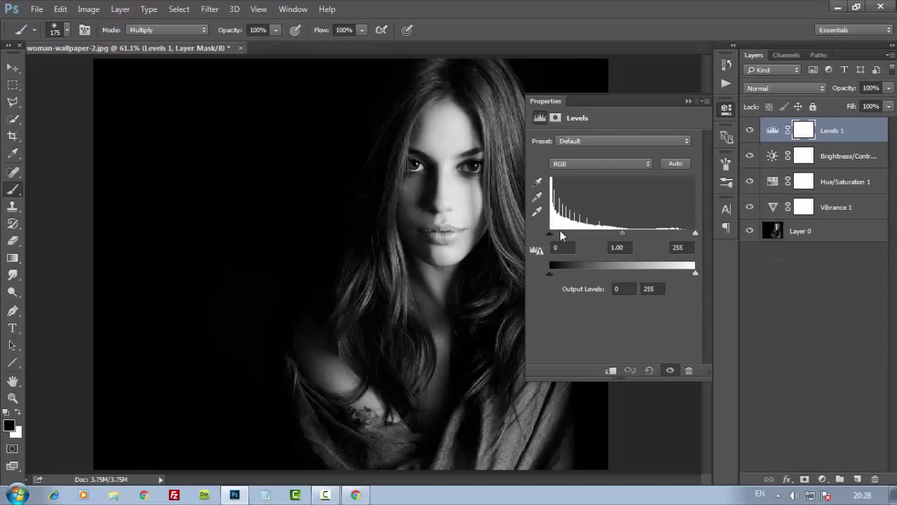
{"action": "mouse_move", "coordinate": [555, 236]}
{"action": "left_mouse_down"}
{"action": "mouse_move", "coordinate": [568, 237]}
{"action": "mouse_move", "coordinate": [550, 235]}
{"action": "left_mouse_up"}
{"action": "mouse_move", "coordinate": [621, 236]}
{"action": "left_mouse_down"}
{"action": "mouse_move", "coordinate": [612, 235]}
{"action": "mouse_move", "coordinate": [621, 234]}
{"action": "left_mouse_up"}
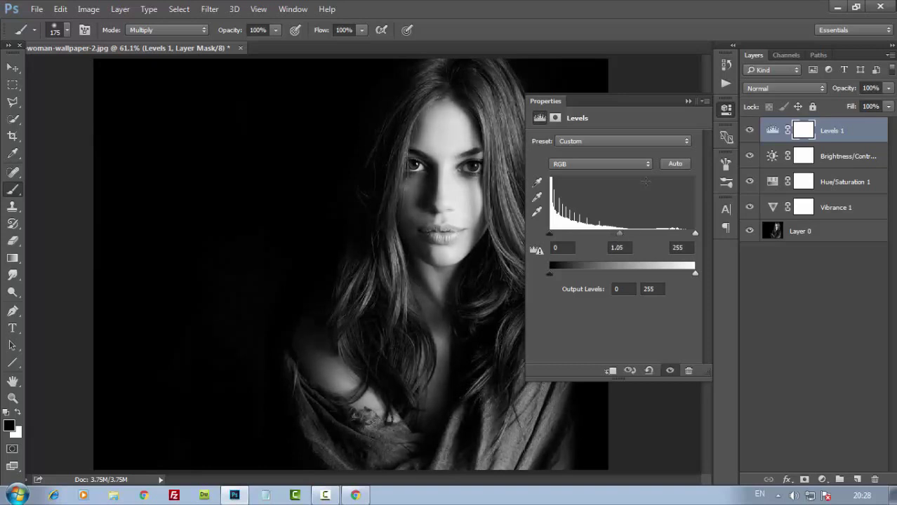
{"action": "left_click", "coordinate": [687, 102]}
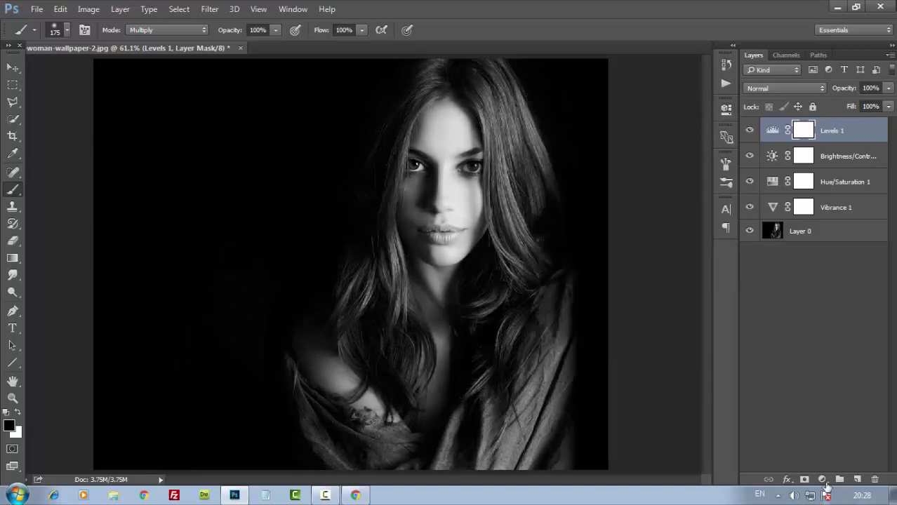
- Add a Curves adjustment layer with two points, raising the upper tones
{"action": "left_click", "coordinate": [825, 484]}
{"action": "left_click", "coordinate": [814, 270]}
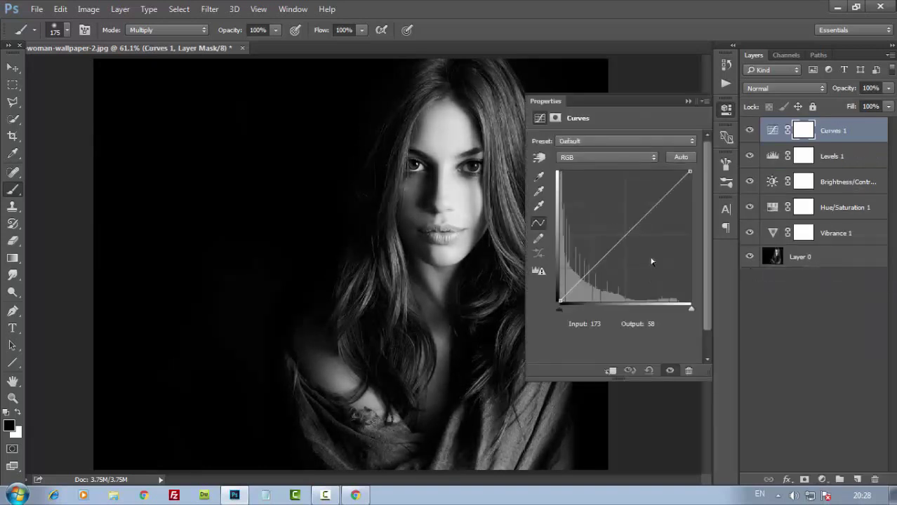
{"action": "left_click_drag", "start_coordinate": [659, 202], "coordinate": [652, 200]}
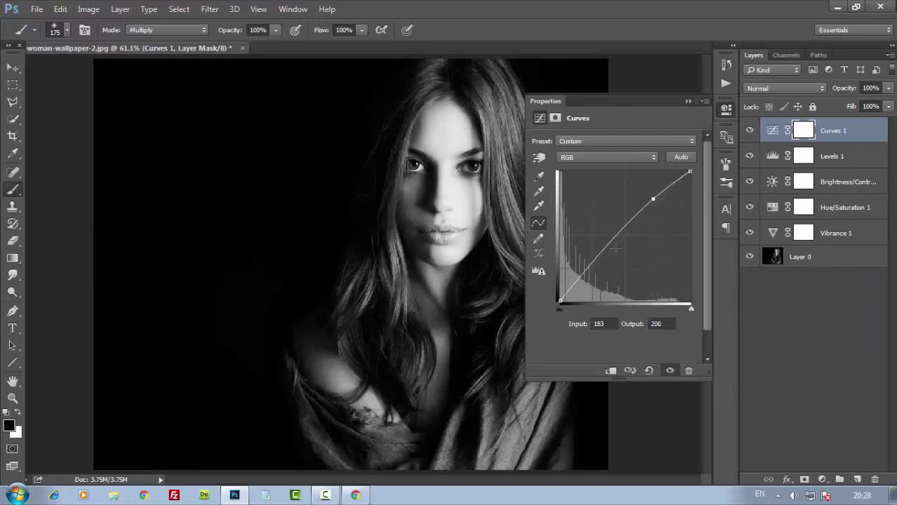
{"action": "left_click_drag", "start_coordinate": [601, 253], "coordinate": [603, 255]}
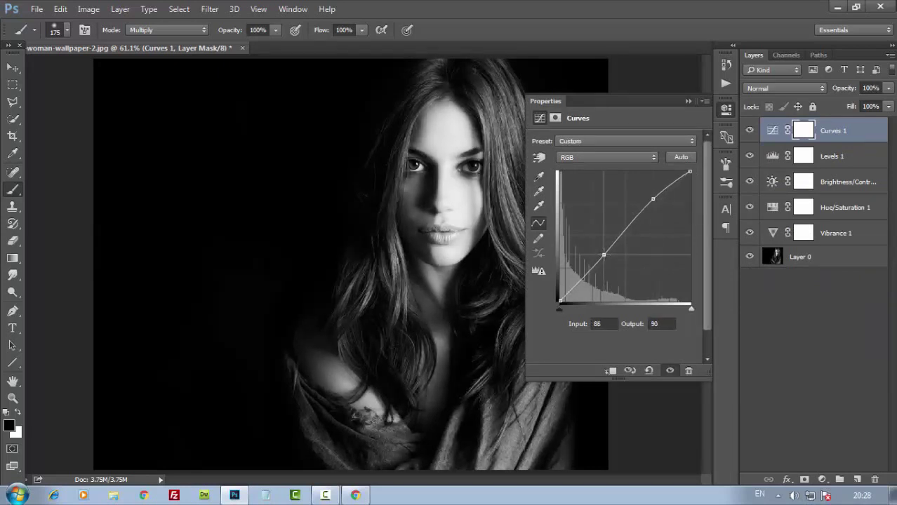
{"action": "left_click", "coordinate": [653, 201]}
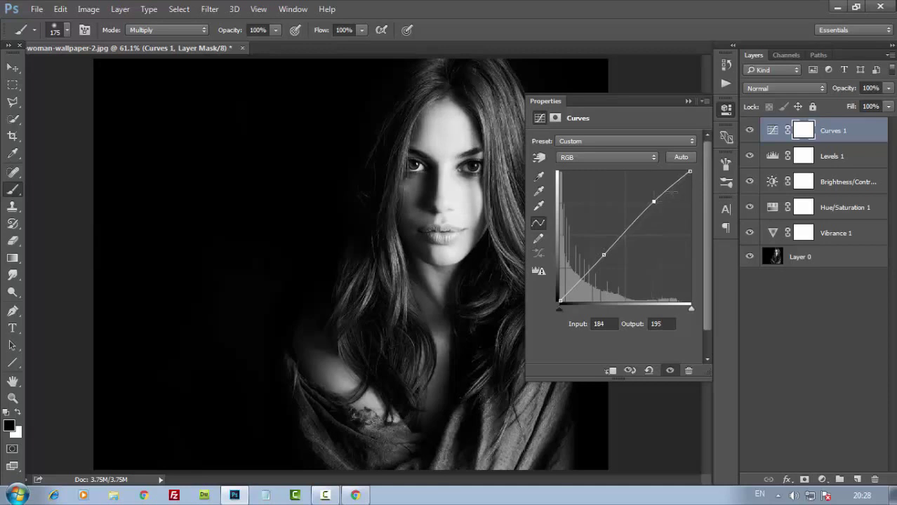
{"action": "left_click", "coordinate": [687, 101]}
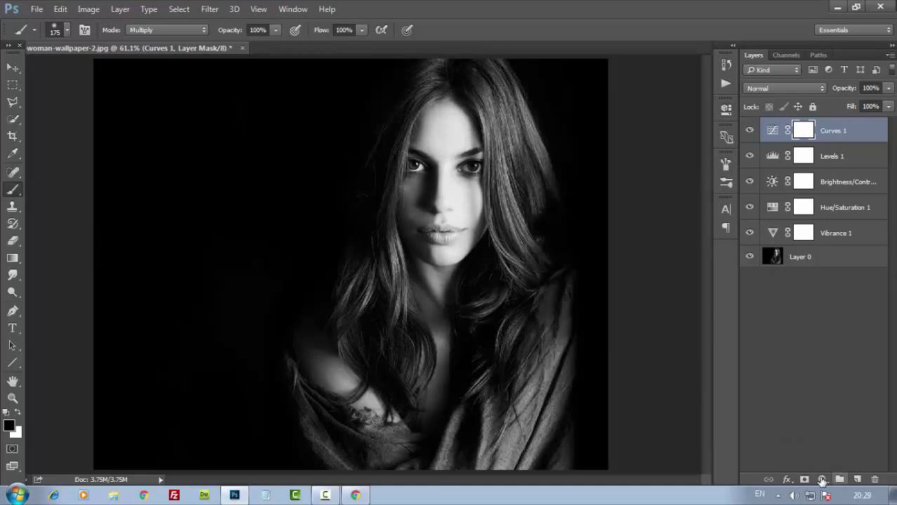
- Add a Warming Filter (85) Photo Filter at 67% density in Color blend mode
{"action": "left_click", "coordinate": [822, 479]}
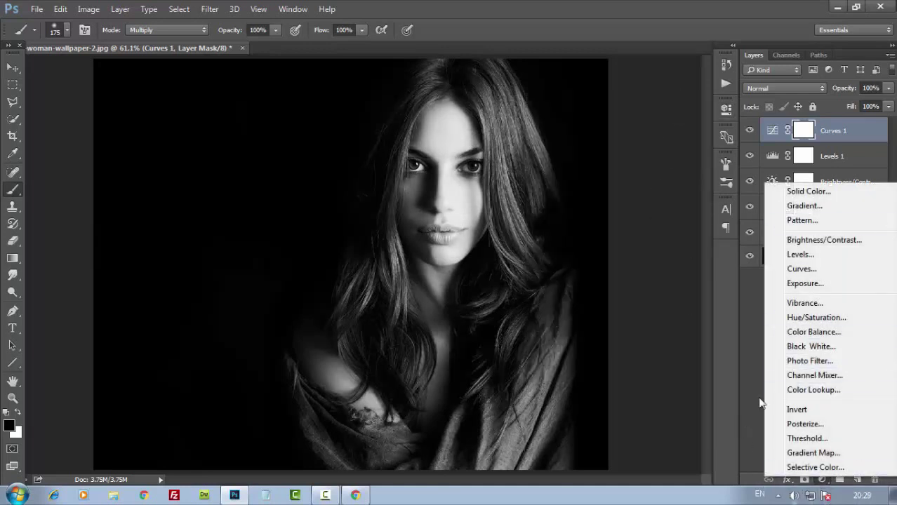
{"action": "left_click", "coordinate": [807, 361]}
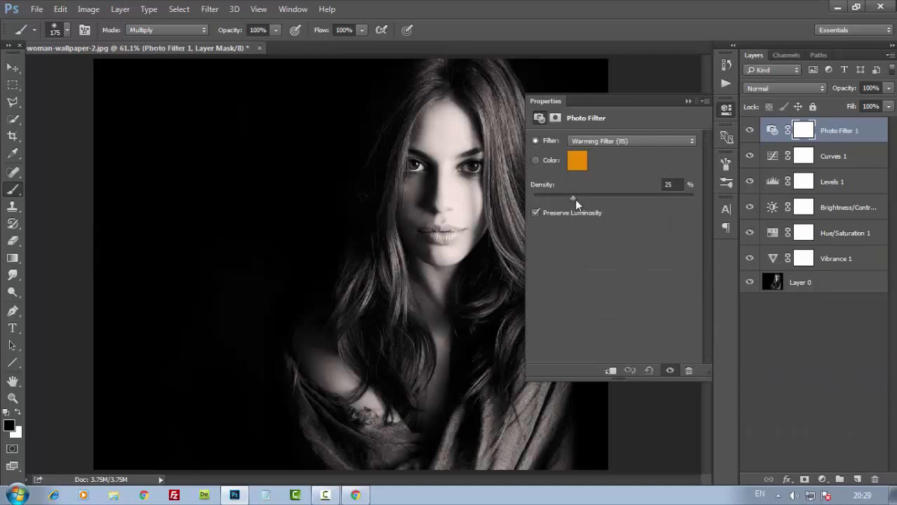
{"action": "left_click_drag", "start_coordinate": [575, 199], "coordinate": [618, 197]}
{"action": "left_click", "coordinate": [756, 92]}
{"action": "left_click", "coordinate": [798, 233]}
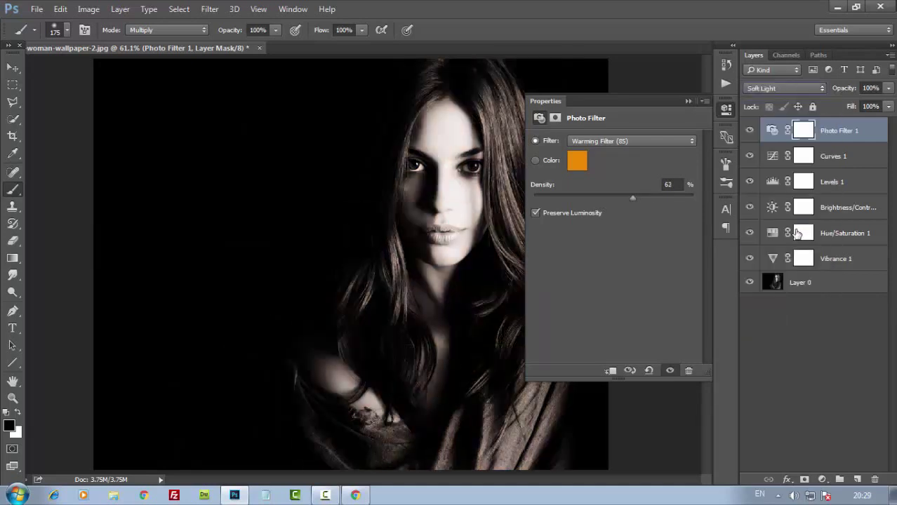
{"action": "key", "text": "Down"}
{"action": "key", "text": "Down"}
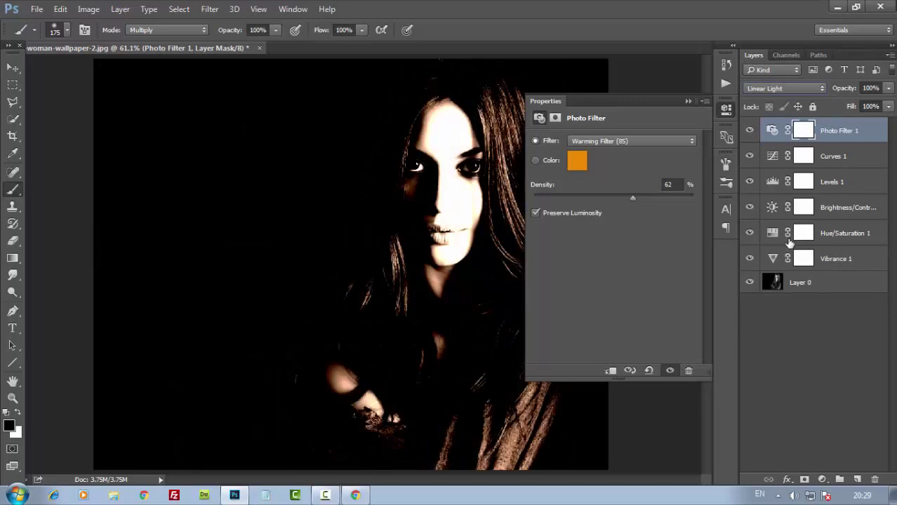
{"action": "key", "text": "Down"}
{"action": "key", "text": "Down"}
{"action": "key", "text": "Down"}
{"action": "key", "text": "Down"}
{"action": "key", "text": "Down"}
{"action": "key", "text": "Down"}
{"action": "key", "text": "Down"}
{"action": "key", "text": "Down"}
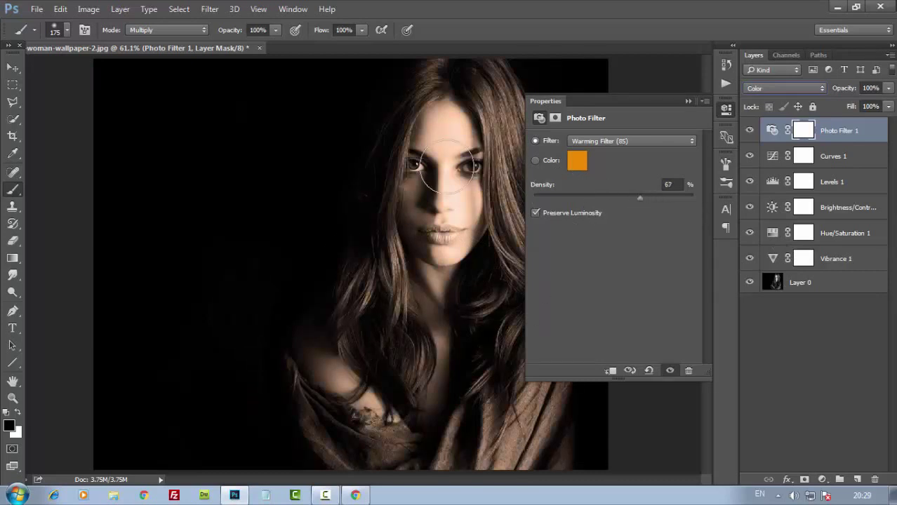
{"action": "left_click", "coordinate": [688, 101]}
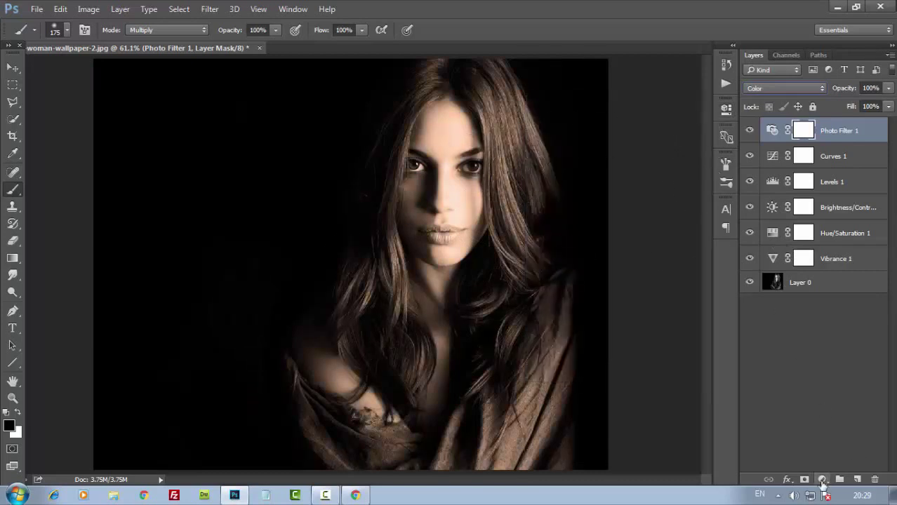
- Try a Gradient Fill layer, cancel it, and bring the adjustment list back up
{"action": "left_click", "coordinate": [823, 480]}
{"action": "left_click", "coordinate": [826, 214]}
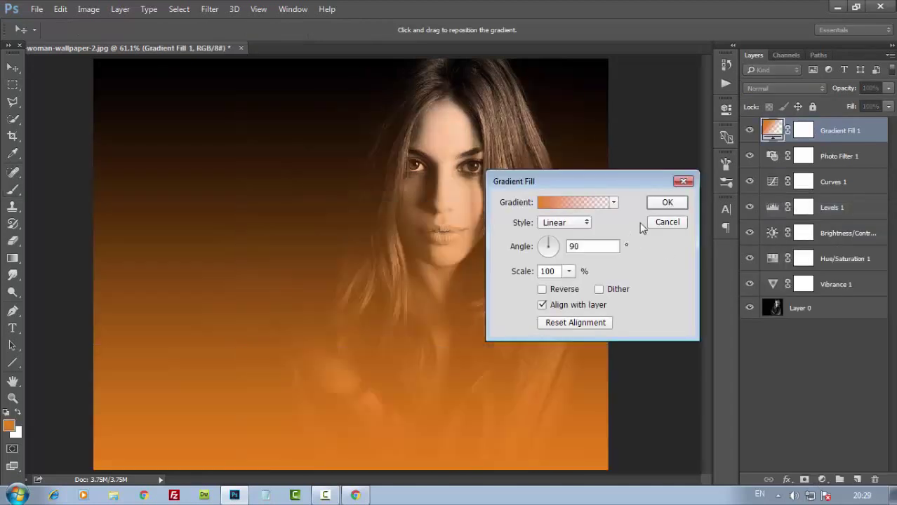
{"action": "left_click", "coordinate": [683, 182]}
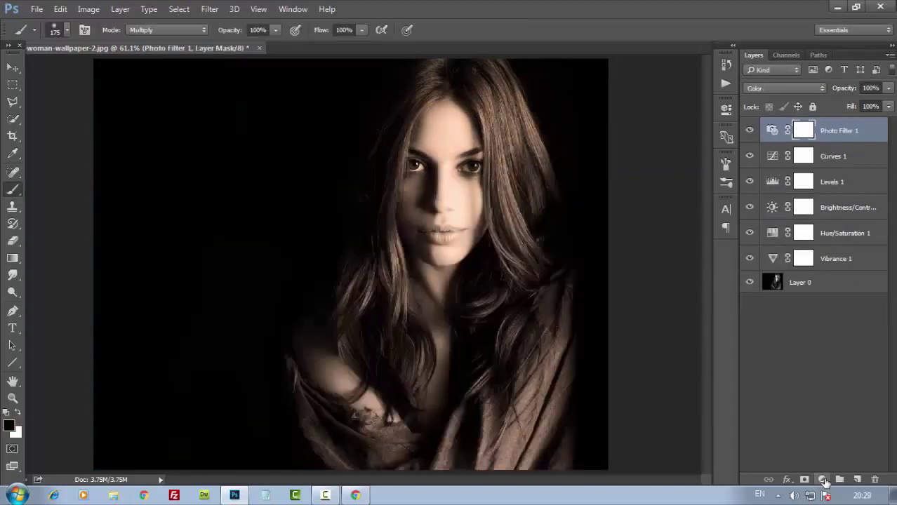
{"action": "left_click", "coordinate": [824, 481]}
- Add a Posterize adjustment layer with 37 levels
{"action": "left_click", "coordinate": [808, 426]}
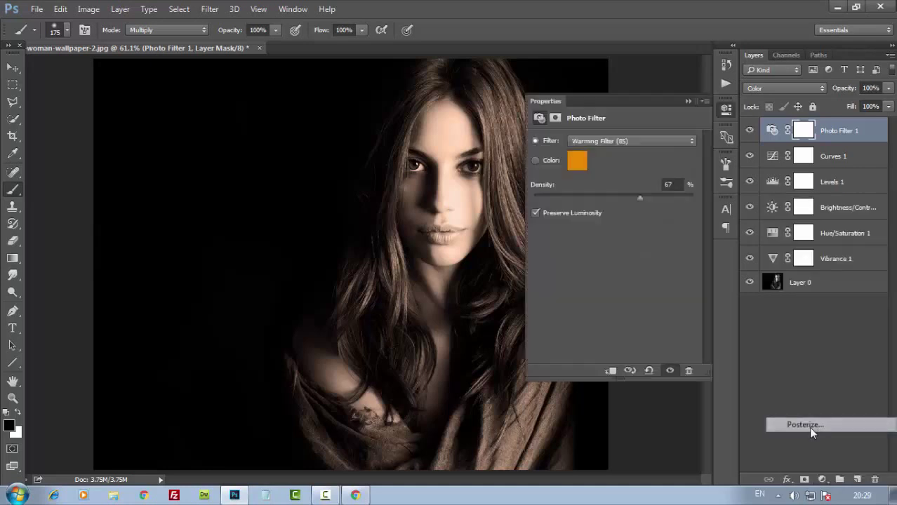
{"action": "left_click_drag", "start_coordinate": [536, 157], "coordinate": [556, 166]}
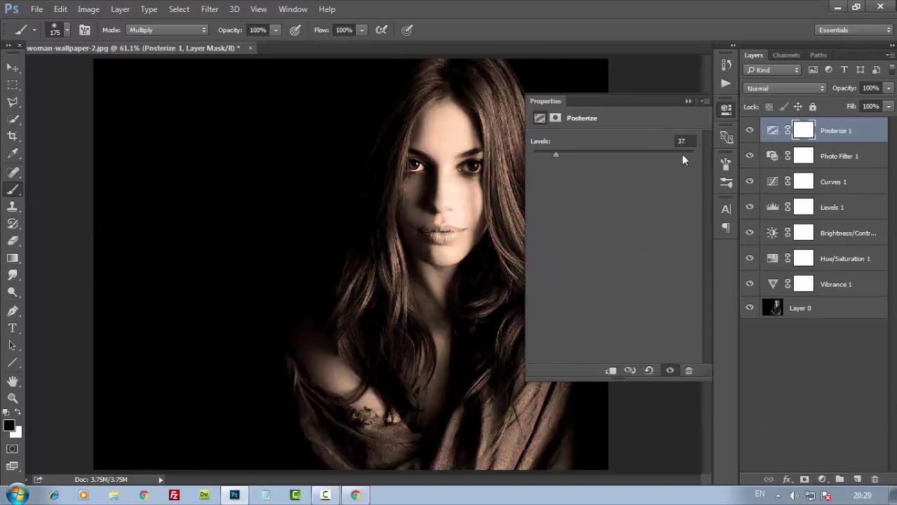
{"action": "left_click", "coordinate": [688, 101]}
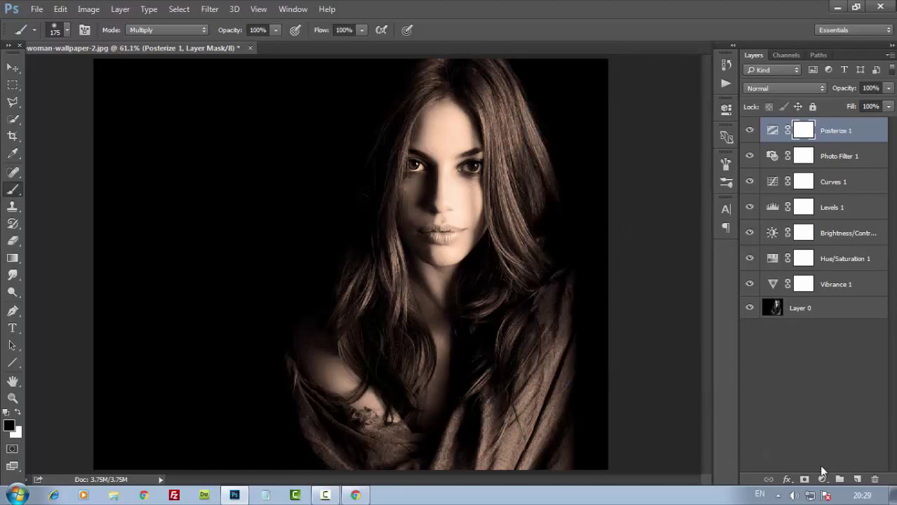
- Add a Violet, Orange Gradient Map layer blended in Hue mode
{"action": "left_click", "coordinate": [824, 479]}
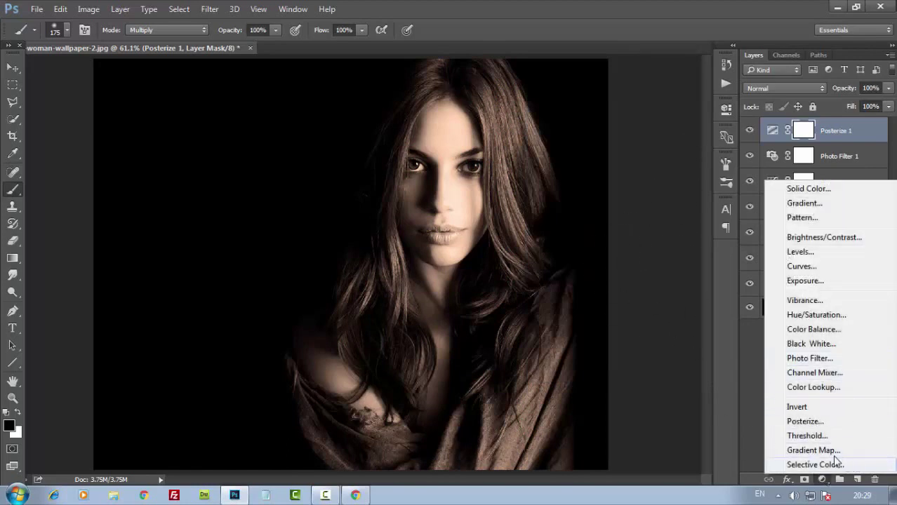
{"action": "left_click", "coordinate": [807, 450]}
{"action": "left_click", "coordinate": [615, 143]}
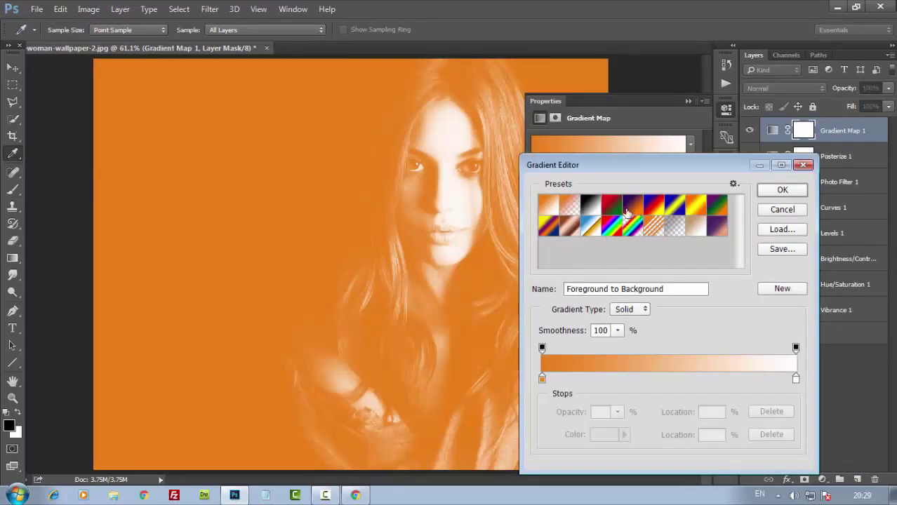
{"action": "left_click", "coordinate": [641, 204]}
{"action": "left_click", "coordinate": [782, 189]}
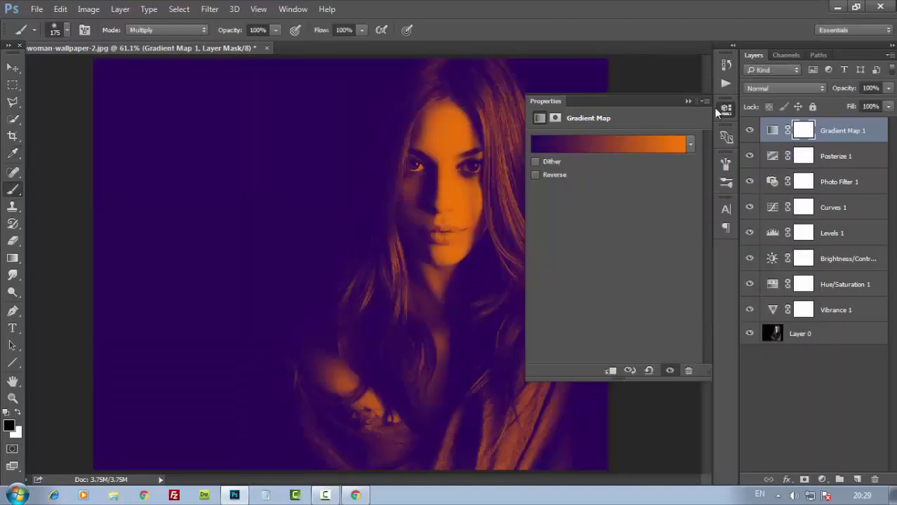
{"action": "left_click", "coordinate": [765, 88]}
{"action": "left_click", "coordinate": [761, 318]}
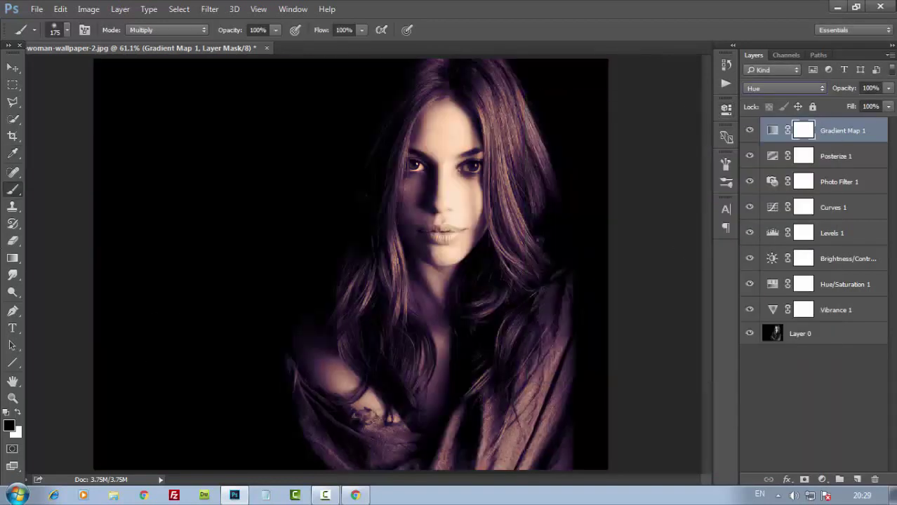
- Set the brush to Normal mode at 71% opacity
{"action": "left_click", "coordinate": [166, 30]}
{"action": "left_click", "coordinate": [147, 42]}
{"action": "left_click_drag", "start_coordinate": [236, 30], "coordinate": [216, 32]}
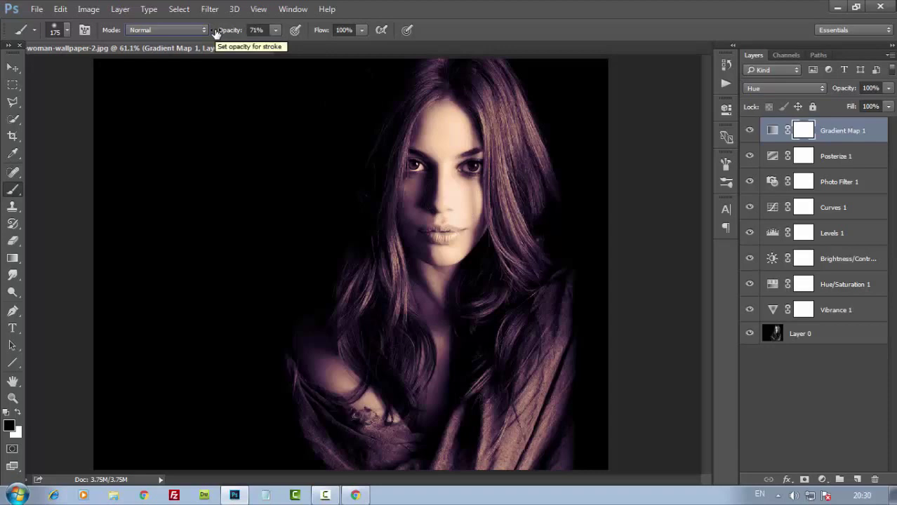
- At 100% zoom, paint Gradient Map 1's mask black over face, neck and shoulder with a 70 px brush
{"action": "key", "text": "ctrl+1"}
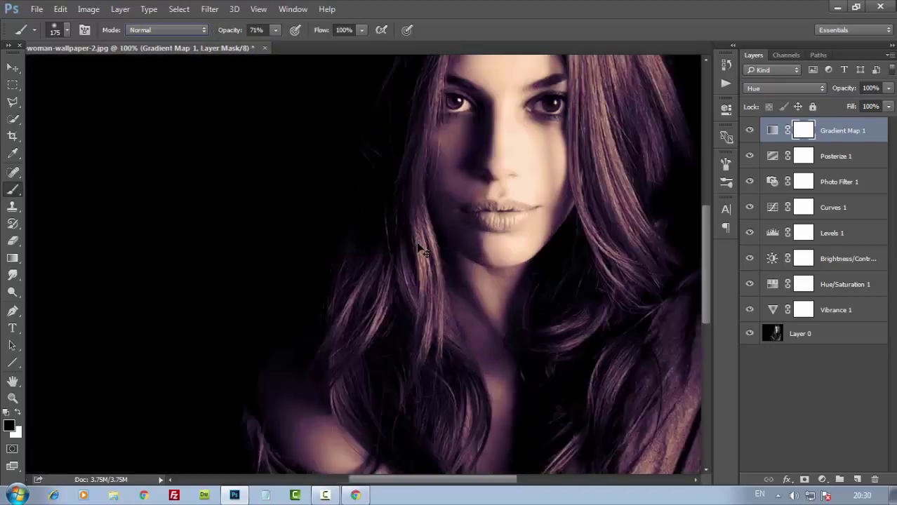
{"action": "left_click_drag", "start_coordinate": [499, 280], "coordinate": [429, 376]}
{"action": "key", "text": "bracketleft"}
{"action": "key", "text": "bracketleft"}
{"action": "key", "text": "bracketleft"}
{"action": "left_click_drag", "start_coordinate": [416, 190], "coordinate": [401, 210]}
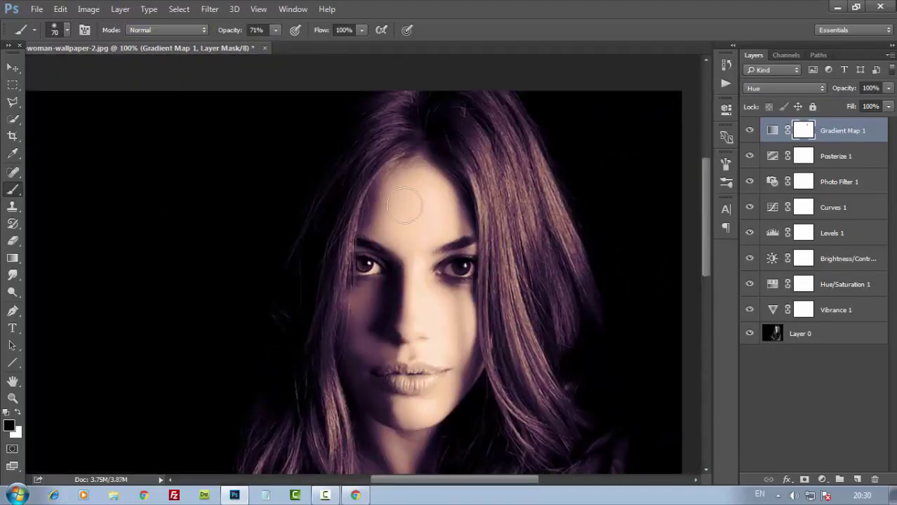
{"action": "mouse_move", "coordinate": [422, 411]}
{"action": "left_mouse_down"}
{"action": "mouse_move", "coordinate": [458, 312]}
{"action": "mouse_move", "coordinate": [362, 404]}
{"action": "mouse_move", "coordinate": [444, 257]}
{"action": "mouse_move", "coordinate": [428, 424]}
{"action": "left_mouse_up"}
{"action": "scroll", "coordinate": [388, 352], "scroll_direction": "down", "scroll_amount": 3}
{"action": "scroll", "coordinate": [399, 344], "scroll_direction": "down", "scroll_amount": 3}
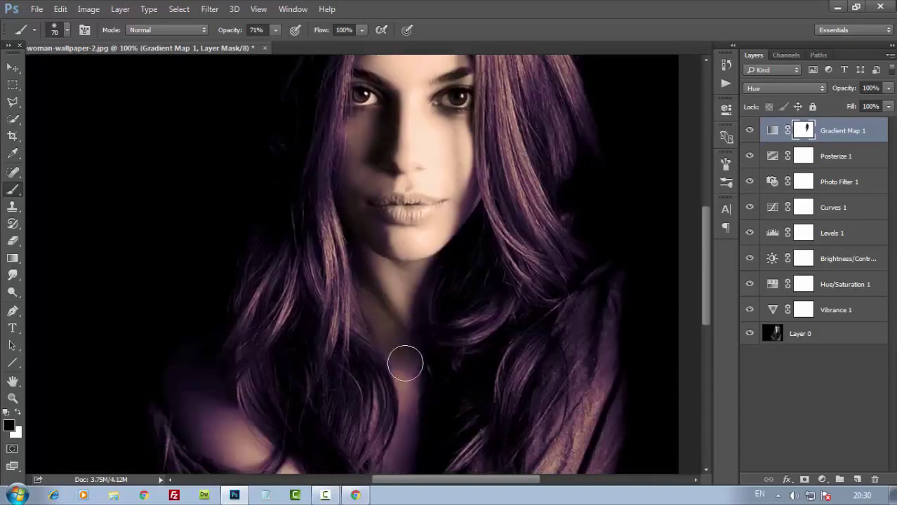
{"action": "scroll", "coordinate": [371, 407], "scroll_direction": "down", "scroll_amount": 1}
{"action": "scroll", "coordinate": [383, 356], "scroll_direction": "down", "scroll_amount": 2}
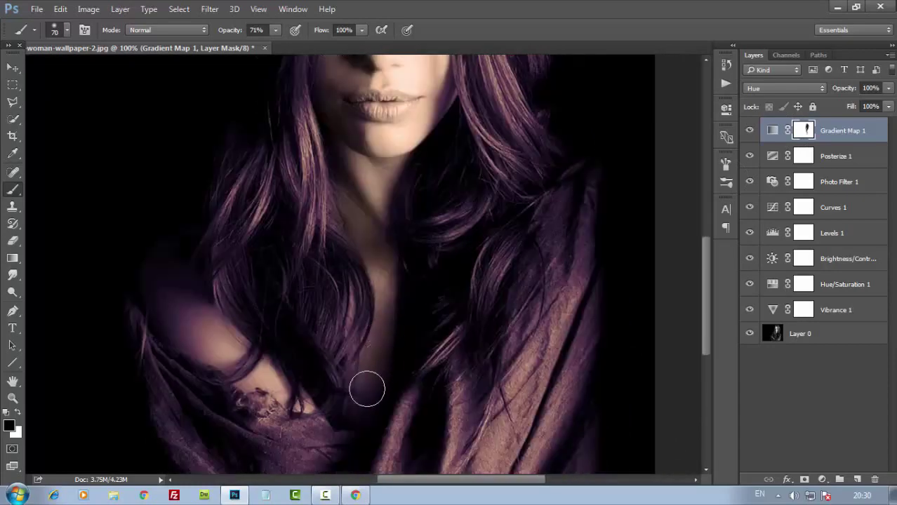
{"action": "scroll", "coordinate": [348, 340], "scroll_direction": "left", "scroll_amount": 2}
{"action": "scroll", "coordinate": [348, 340], "scroll_direction": "down", "scroll_amount": 1}
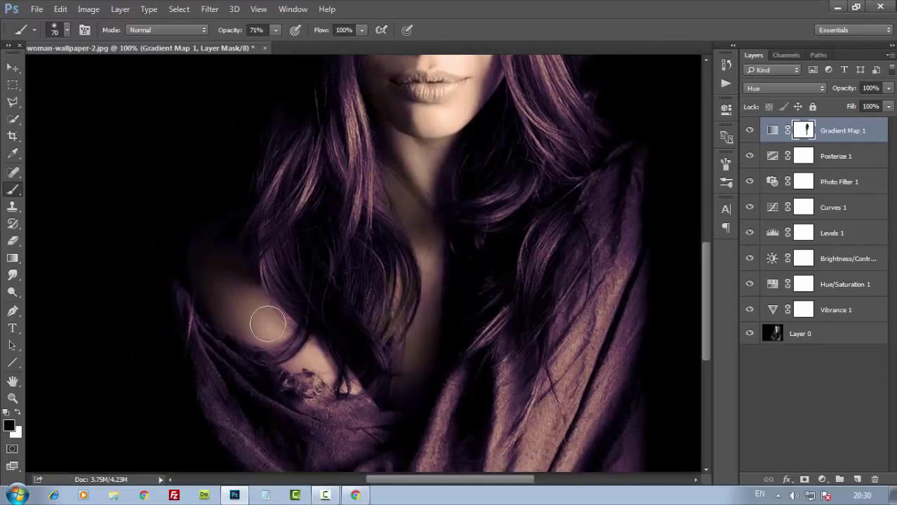
{"action": "scroll", "coordinate": [351, 382], "scroll_direction": "up", "scroll_amount": 3}
{"action": "scroll", "coordinate": [265, 231], "scroll_direction": "down", "scroll_amount": 3}
{"action": "scroll", "coordinate": [291, 341], "scroll_direction": "down", "scroll_amount": 2}
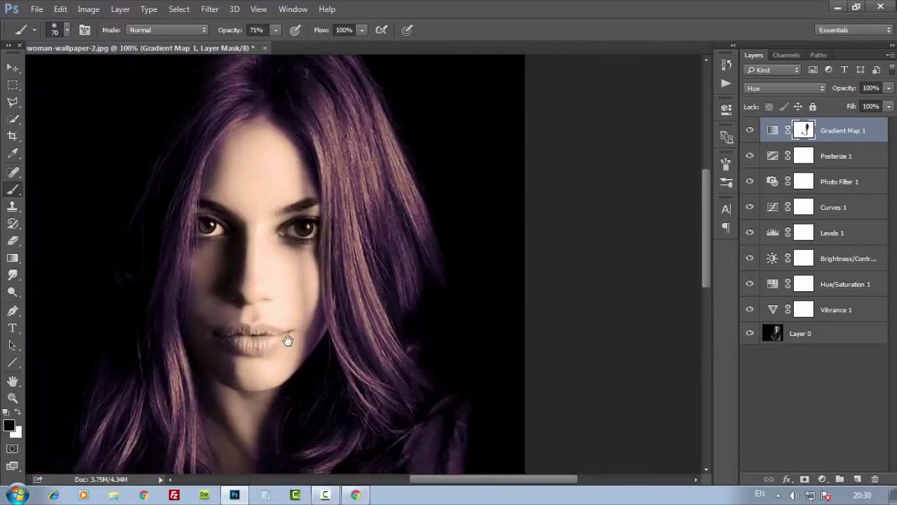
{"action": "scroll", "coordinate": [287, 359], "scroll_direction": "down", "scroll_amount": 1}
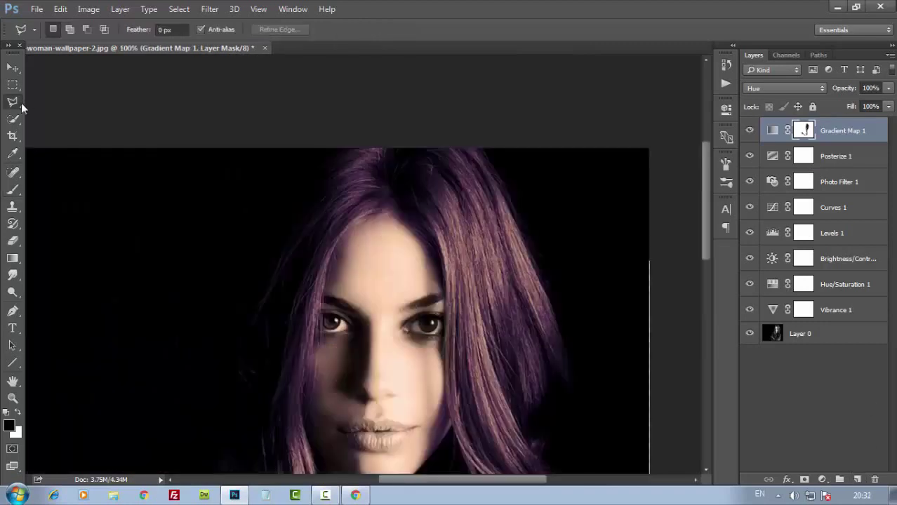
- Outline the hair strand right of the face with the Polygonal Lasso
{"action": "left_click", "coordinate": [415, 213]}
{"action": "left_click", "coordinate": [458, 391]}
{"action": "left_click", "coordinate": [513, 459]}
{"action": "left_click", "coordinate": [492, 383]}
{"action": "left_click", "coordinate": [483, 263]}
{"action": "left_click", "coordinate": [463, 218]}
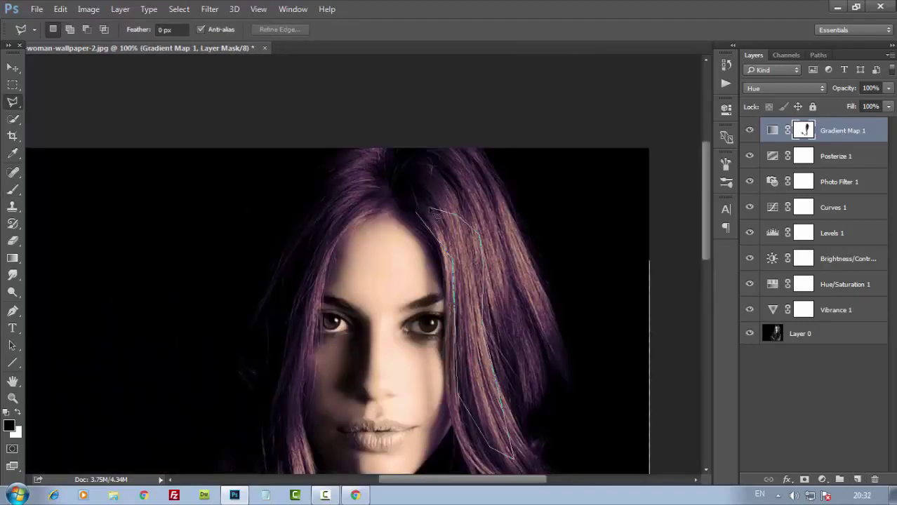
{"action": "left_click", "coordinate": [417, 212]}
- Fill the selection with orange ff7e00 on a new Layer 1, then deselect
{"action": "left_click", "coordinate": [9, 426]}
{"action": "type", "text": "ff7e00"}
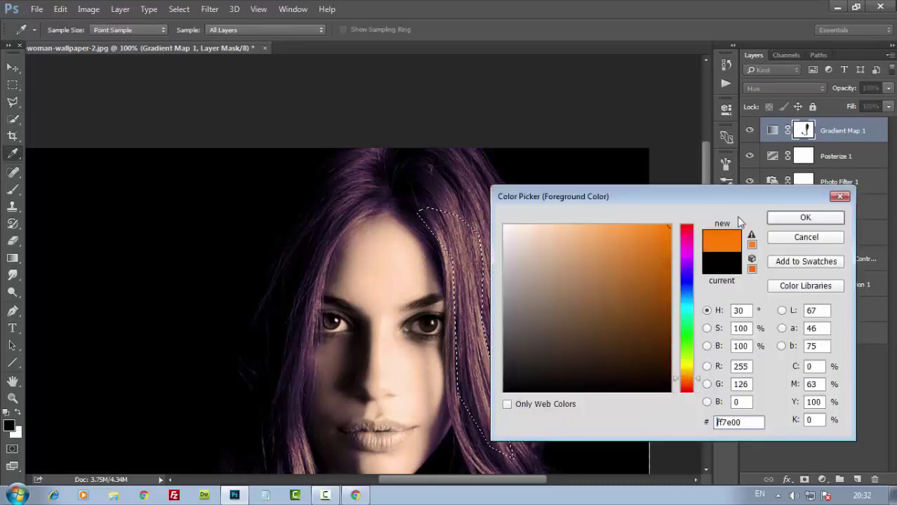
{"action": "key", "text": "Return"}
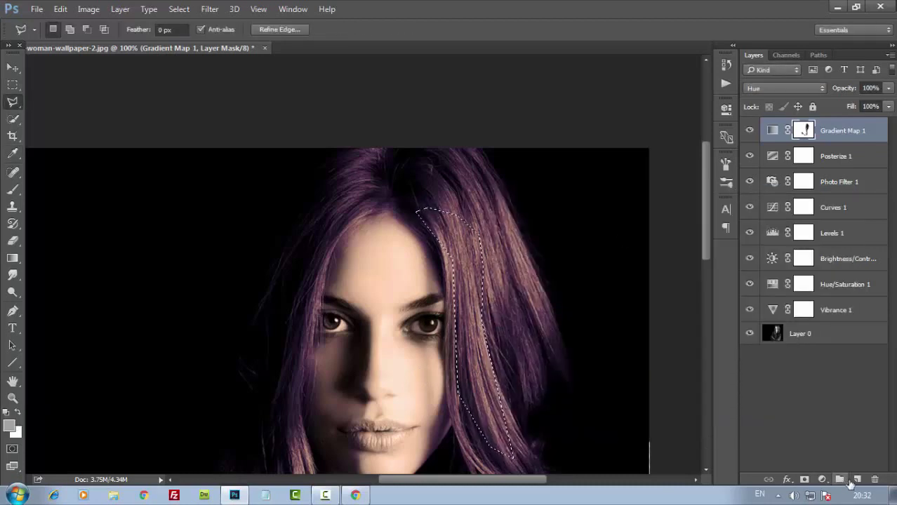
{"action": "left_click", "coordinate": [856, 480]}
{"action": "left_click", "coordinate": [9, 426]}
{"action": "type", "text": "ff7e00"}
{"action": "key", "text": "Return"}
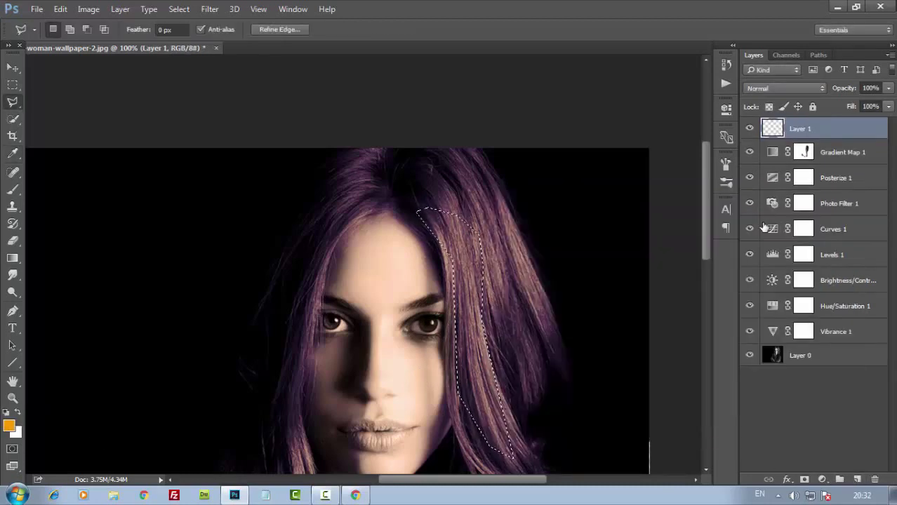
{"action": "key", "text": "alt+BackSpace"}
{"action": "key", "text": "ctrl+d"}
- Soften the orange streak with a 16.8 px Gaussian Blur and blend it in Soft Light
{"action": "left_click", "coordinate": [803, 90]}
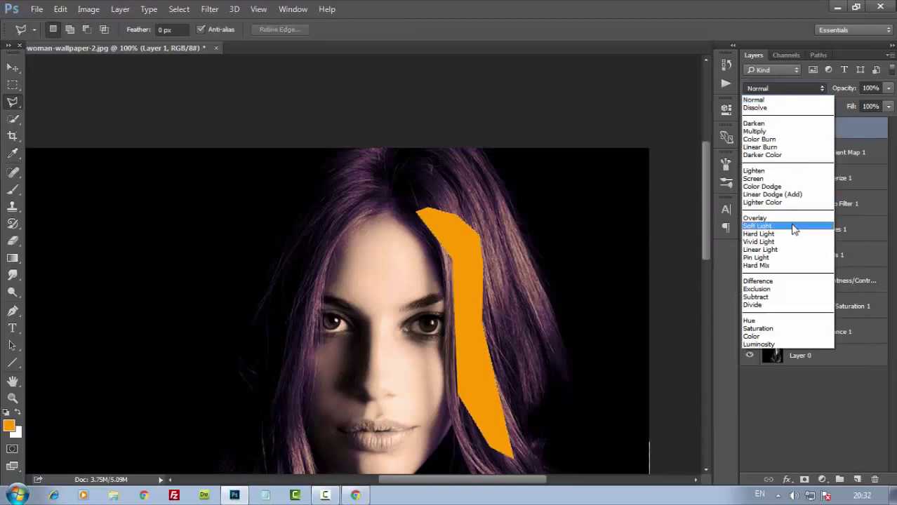
{"action": "left_click", "coordinate": [210, 8]}
{"action": "left_click", "coordinate": [428, 217]}
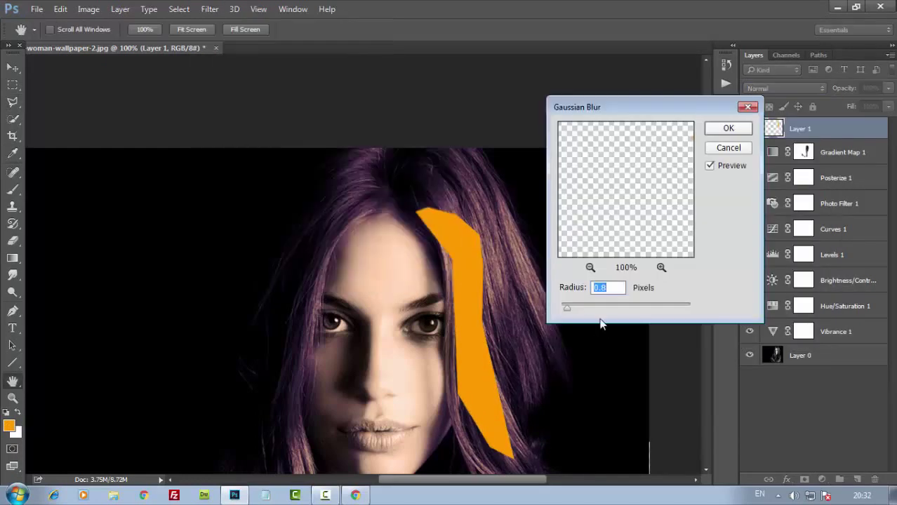
{"action": "left_click_drag", "start_coordinate": [600, 307], "coordinate": [613, 309]}
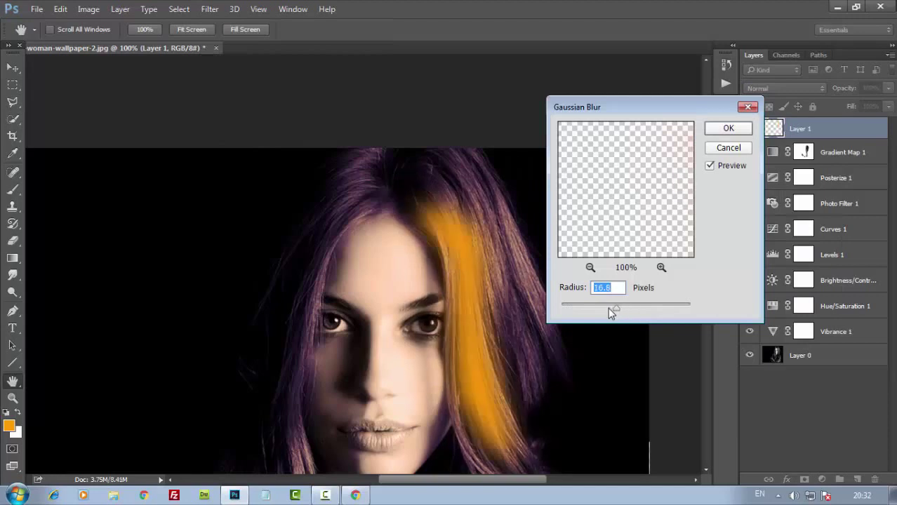
{"action": "left_click", "coordinate": [729, 128]}
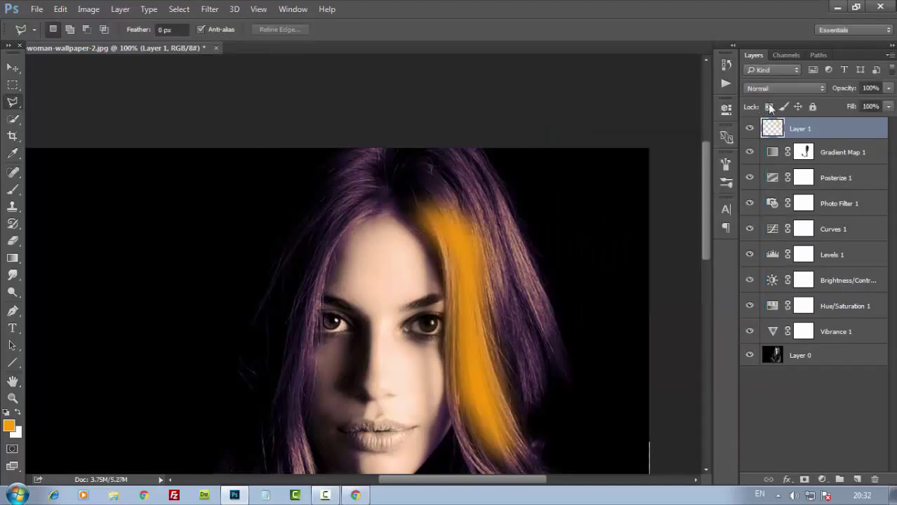
{"action": "left_click", "coordinate": [786, 88]}
{"action": "left_click", "coordinate": [756, 218]}
{"action": "left_click", "coordinate": [790, 89]}
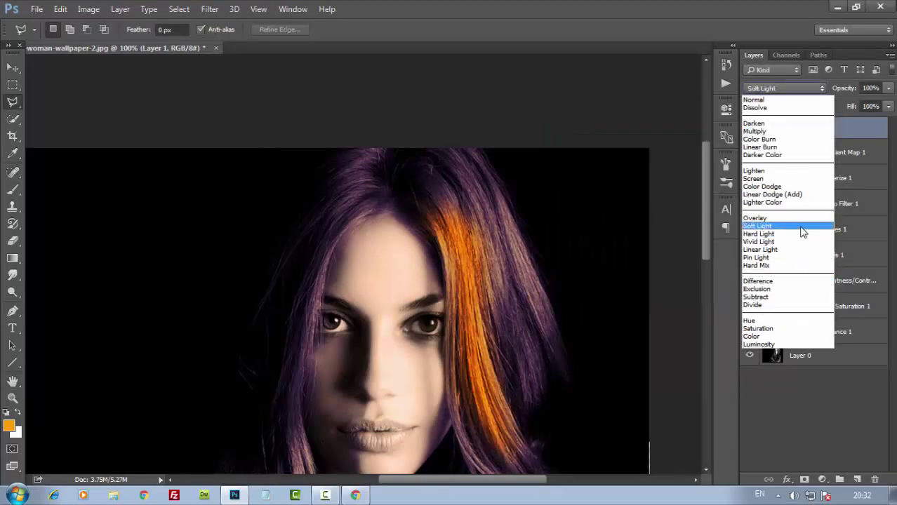
{"action": "left_click", "coordinate": [800, 234]}
{"action": "key", "text": "ctrl+minus"}
{"action": "key", "text": "ctrl+minus"}
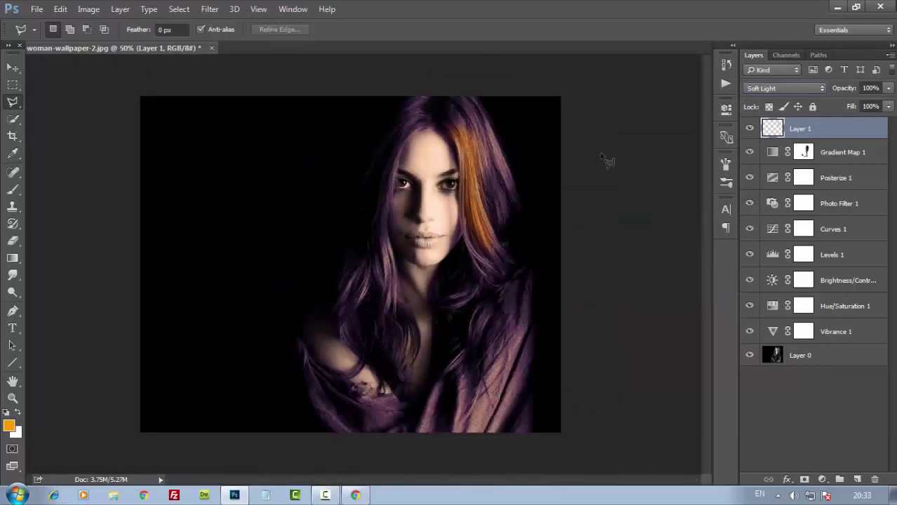
{"action": "key", "text": "ctrl+plus"}
{"action": "key", "text": "ctrl+plus"}
- Lasso a strand beside the orange streak and fill it with blue 0066ff
{"action": "right_click", "coordinate": [12, 102]}
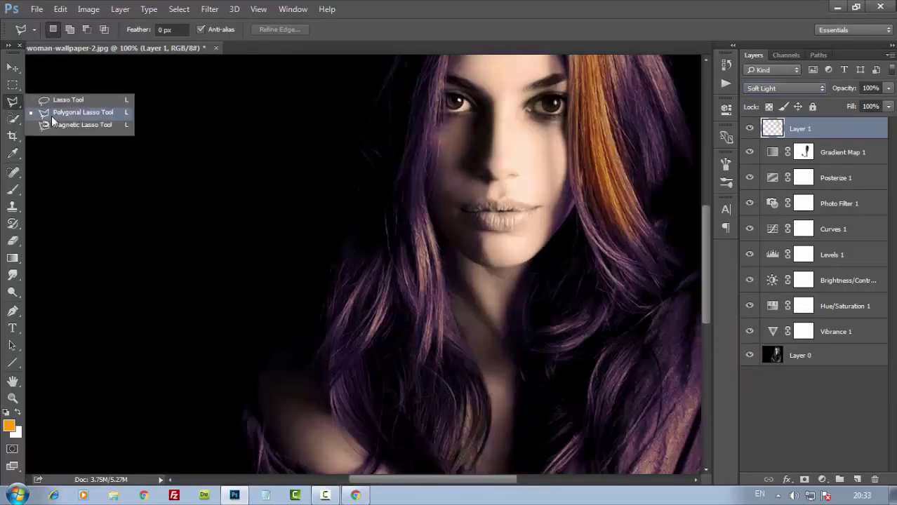
{"action": "left_click", "coordinate": [59, 96]}
{"action": "scroll", "coordinate": [322, 173], "scroll_direction": "right", "scroll_amount": 5}
{"action": "left_click_drag", "start_coordinate": [272, 149], "coordinate": [278, 157]}
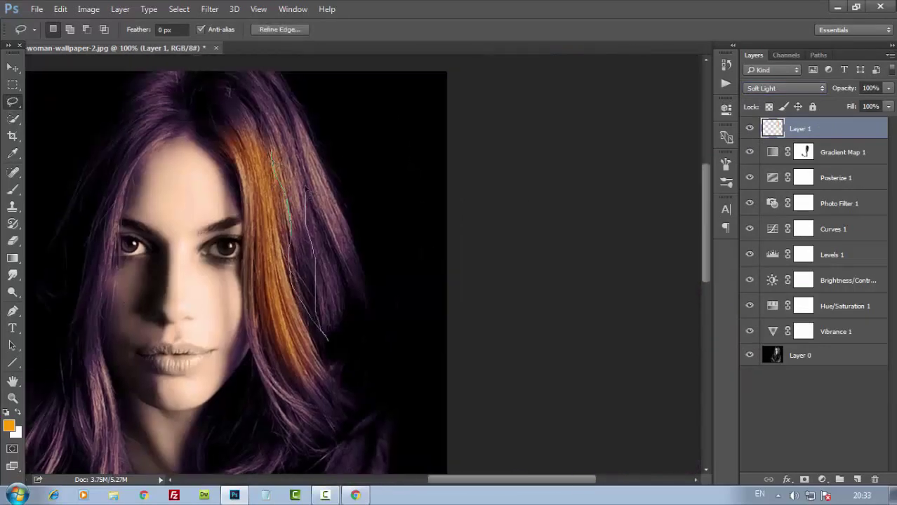
{"action": "left_click", "coordinate": [9, 426]}
{"action": "type", "text": "0066ff"}
{"action": "key", "text": "Return"}
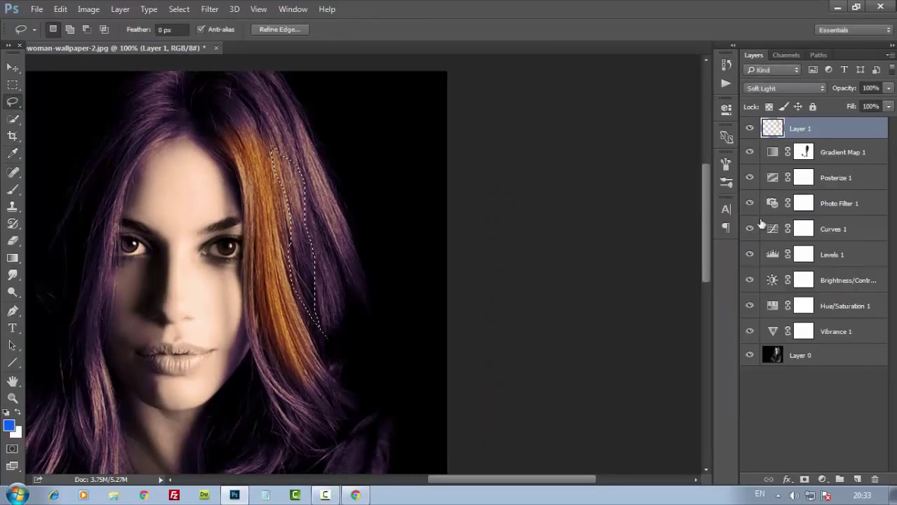
{"action": "key", "text": "alt+BackSpace"}
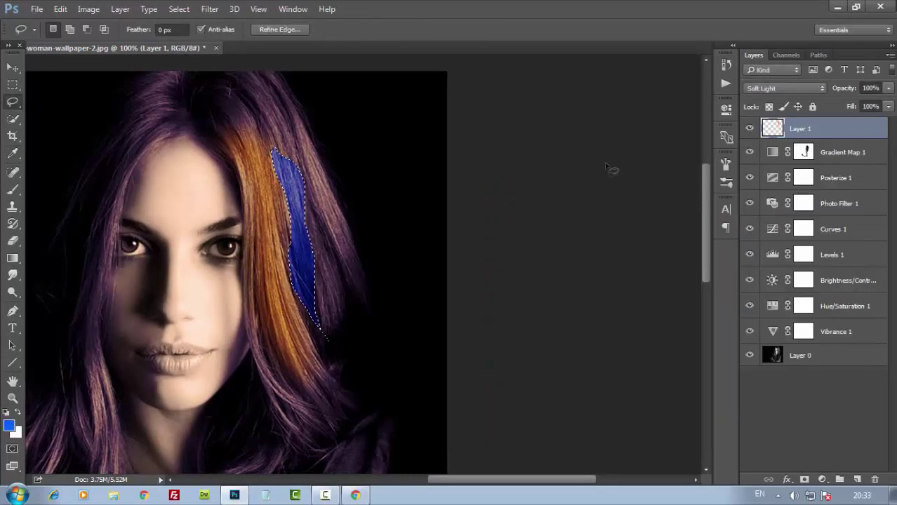
{"action": "key", "text": "ctrl+d"}
- Try an 804328 fill on the hair near the parting, then undo it
{"action": "scroll", "coordinate": [359, 351], "scroll_direction": "up", "scroll_amount": 3}
{"action": "scroll", "coordinate": [309, 314], "scroll_direction": "left", "scroll_amount": 2}
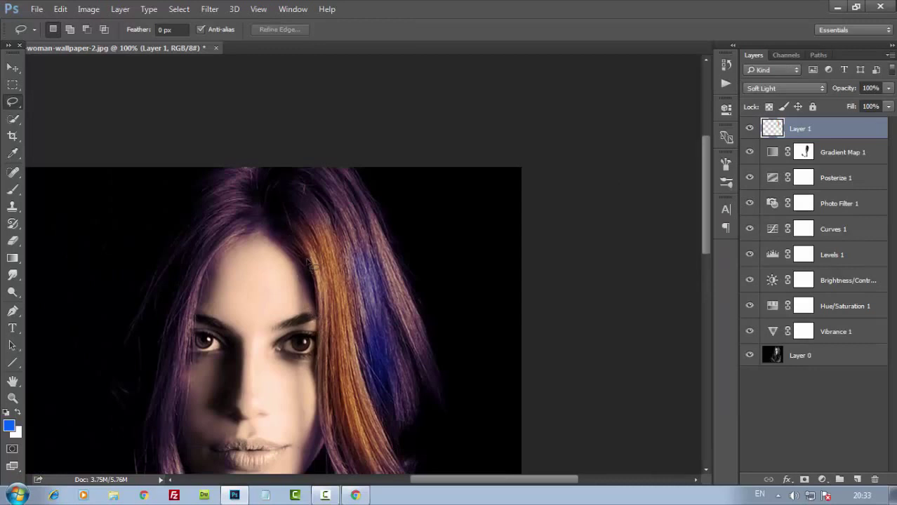
{"action": "left_click_drag", "start_coordinate": [309, 263], "coordinate": [307, 257]}
{"action": "left_click", "coordinate": [9, 426]}
{"action": "type", "text": "804328"}
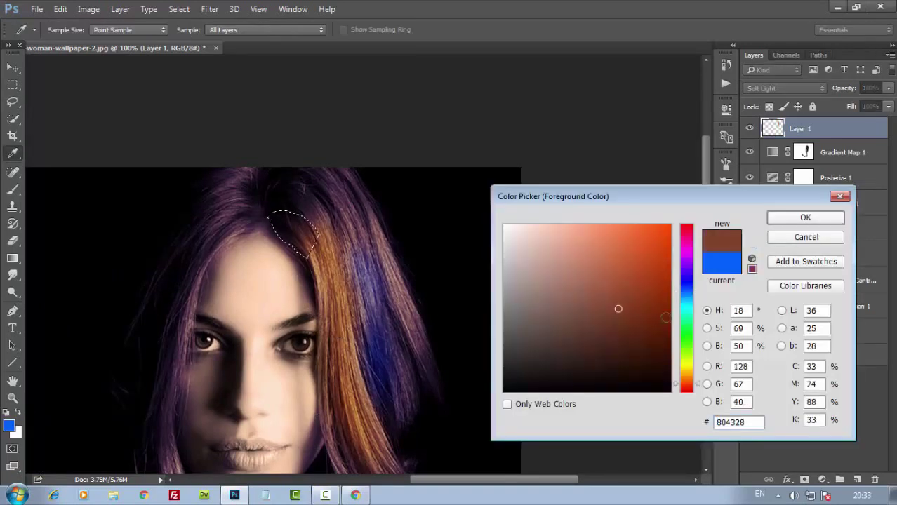
{"action": "left_click", "coordinate": [804, 217]}
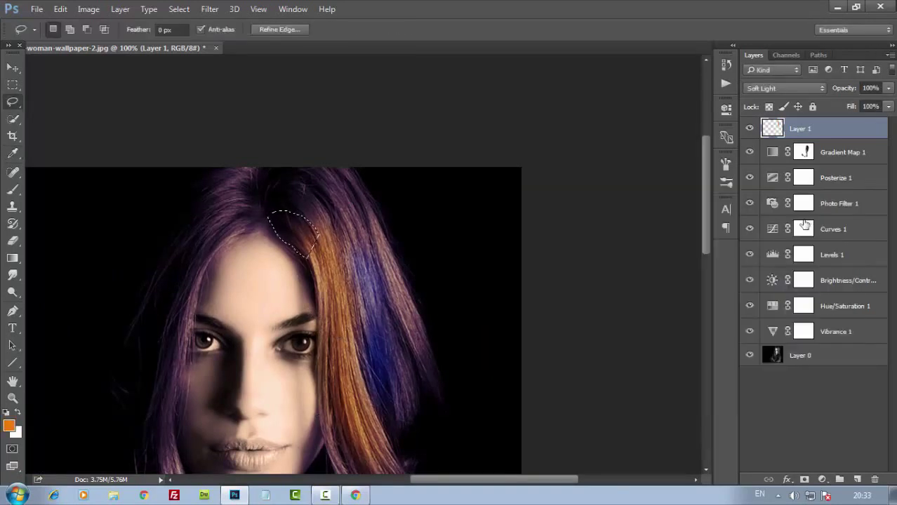
{"action": "key", "text": "alt+BackSpace"}
{"action": "key", "text": "ctrl+d"}
{"action": "key", "text": "ctrl+alt+z"}
{"action": "key", "text": "ctrl+alt+z"}
{"action": "key", "text": "ctrl+d"}
{"action": "key", "text": "ctrl+minus"}
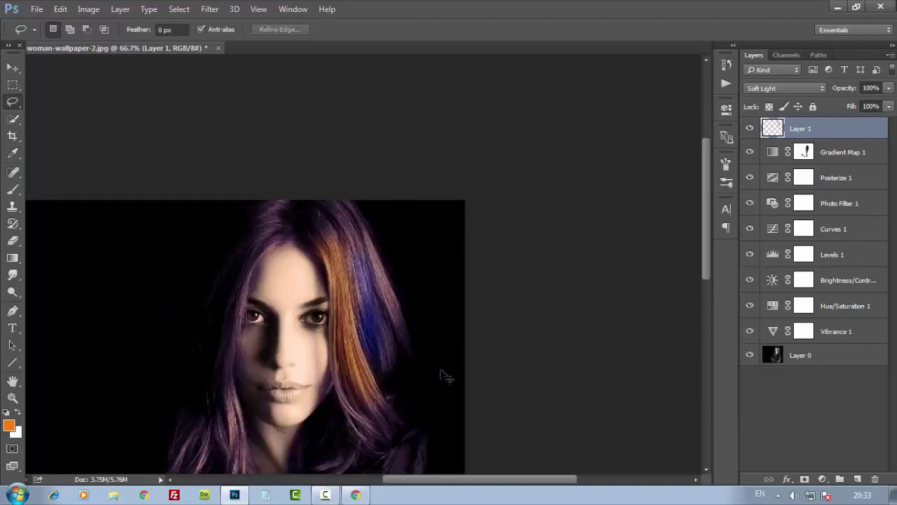
{"action": "key", "text": "ctrl+minus"}
{"action": "key", "text": "ctrl+plus"}
{"action": "key", "text": "ctrl+plus"}
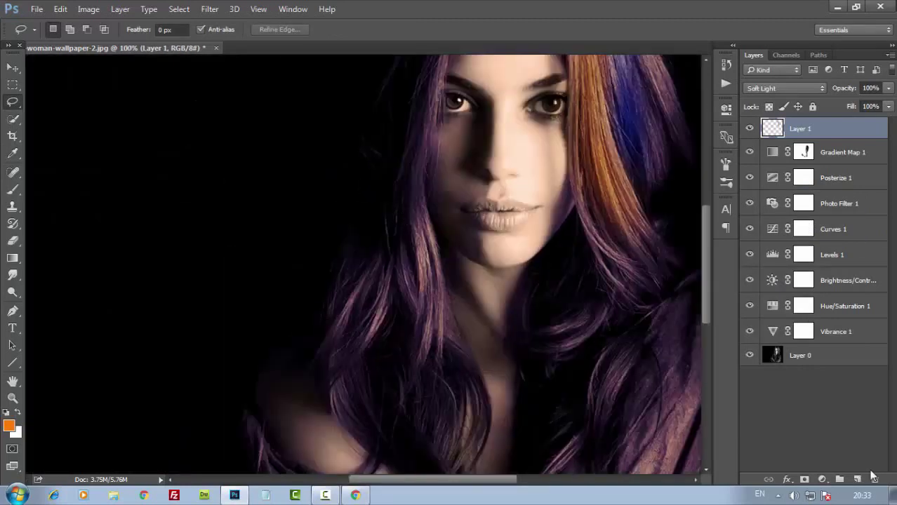
- On a new Layer 2, lasso the strip beside the left hair edge and fill it black
{"action": "left_click", "coordinate": [857, 479]}
{"action": "scroll", "coordinate": [577, 398], "scroll_direction": "up", "scroll_amount": 4}
{"action": "left_click_drag", "start_coordinate": [469, 220], "coordinate": [439, 321]}
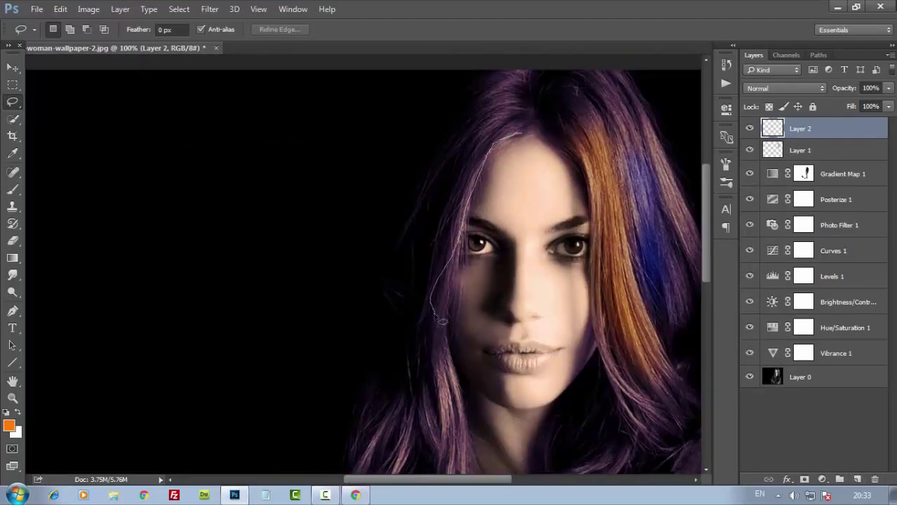
{"action": "mouse_move", "coordinate": [385, 460]}
{"action": "left_mouse_down"}
{"action": "mouse_move", "coordinate": [491, 95]}
{"action": "mouse_move", "coordinate": [521, 134]}
{"action": "left_mouse_up"}
{"action": "scroll", "coordinate": [478, 199], "scroll_direction": "up", "scroll_amount": 3}
{"action": "key", "text": "super"}
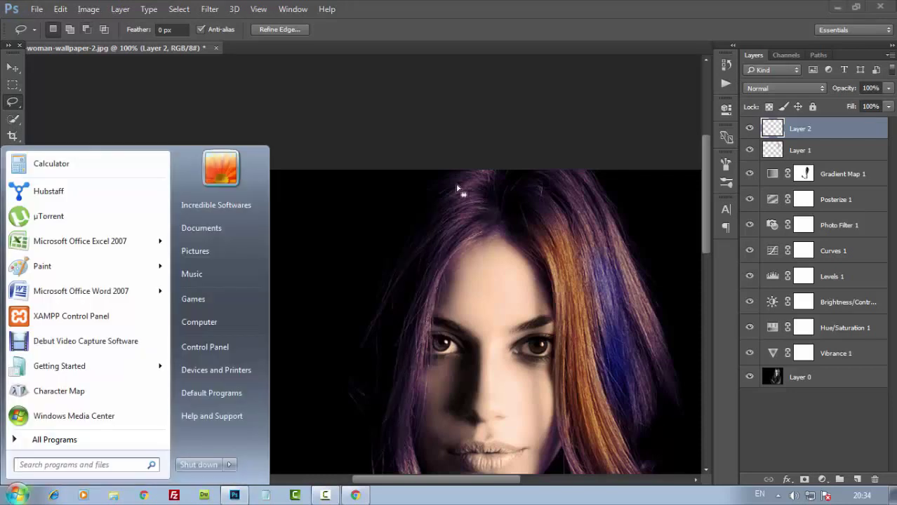
{"action": "key", "text": "super"}
{"action": "left_click_drag", "start_coordinate": [481, 202], "coordinate": [480, 186]}
{"action": "key", "text": "ctrl+minus"}
{"action": "left_click", "coordinate": [10, 412]}
{"action": "key", "text": "alt+BackSpace"}
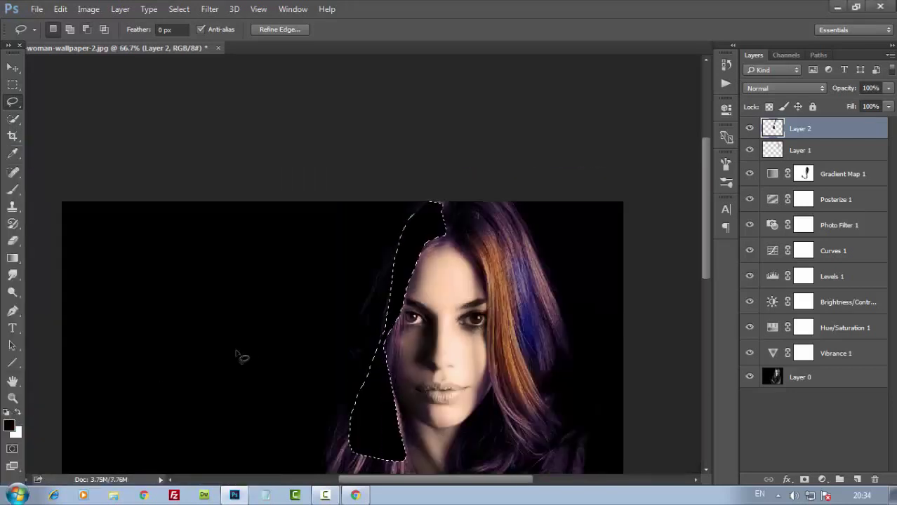
{"action": "key", "text": "ctrl+d"}
- Set Layer 2's blend mode to Lighten
{"action": "left_click", "coordinate": [210, 9]}
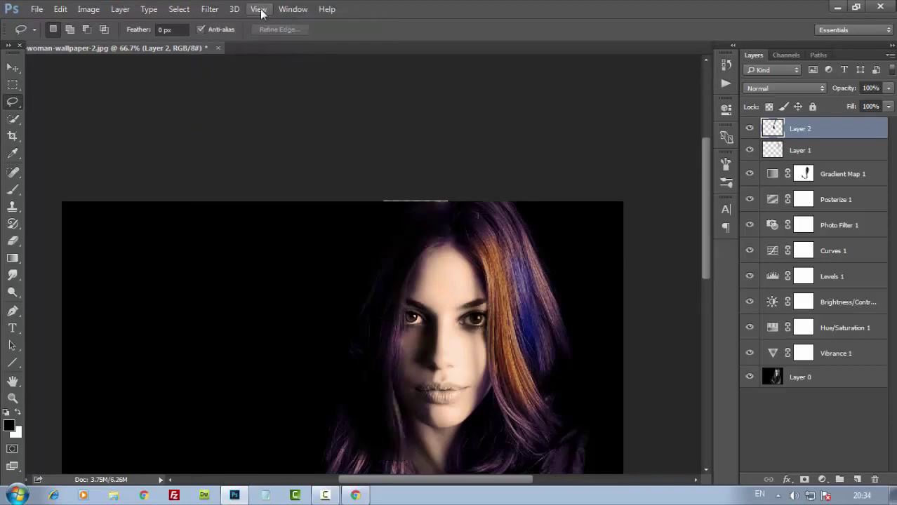
{"action": "left_click", "coordinate": [215, 24]}
{"action": "left_click", "coordinate": [784, 88]}
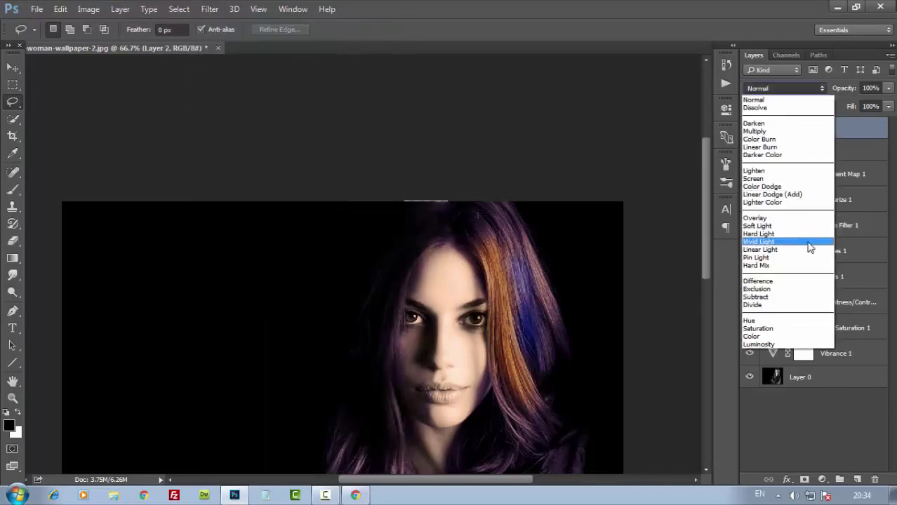
{"action": "left_click", "coordinate": [762, 158]}
{"action": "key", "text": "ctrl+minus"}
{"action": "left_click", "coordinate": [13, 68]}
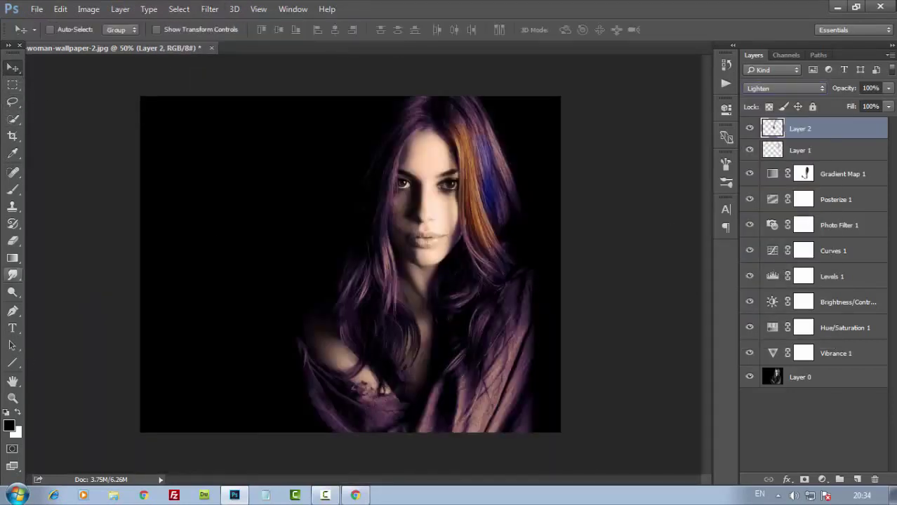
- Type the 'Srb II Creations' title in the dark area left of the face
{"action": "left_click", "coordinate": [13, 329]}
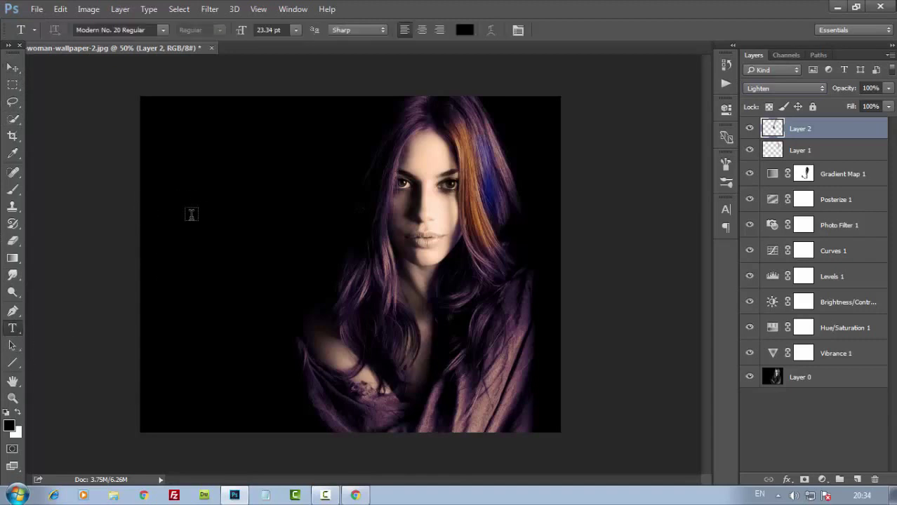
{"action": "left_click", "coordinate": [184, 247]}
{"action": "type", "text": "Sth"}
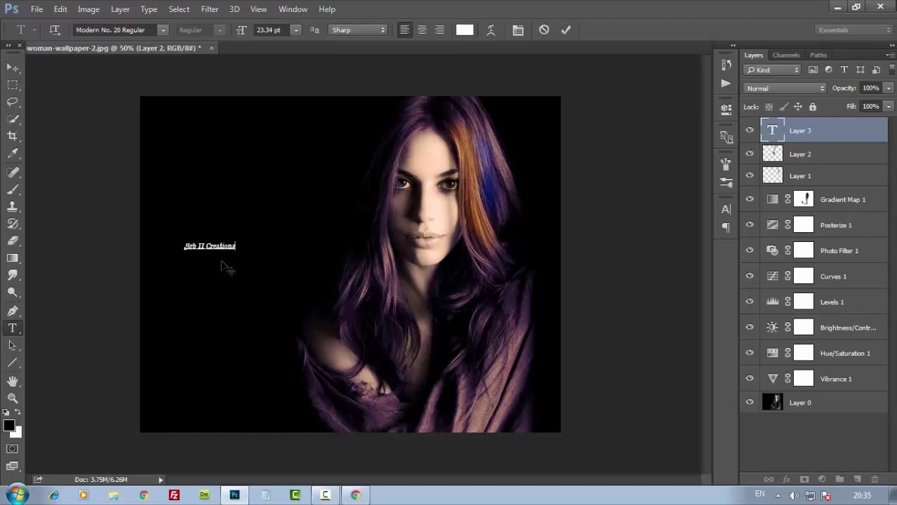
- Change the title's font to MS Sans Serif
{"action": "key", "text": "ctrl+a"}
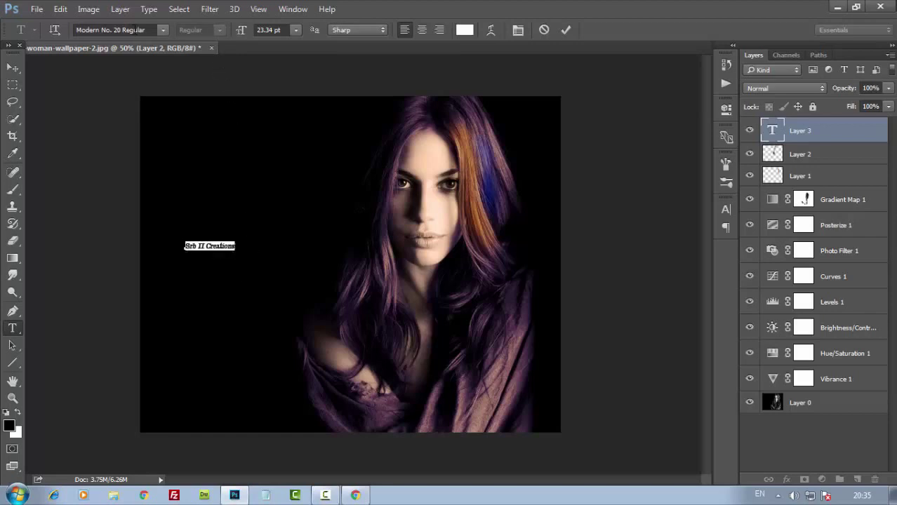
{"action": "left_click", "coordinate": [148, 29]}
{"action": "key", "text": "Down"}
{"action": "key", "text": "Down"}
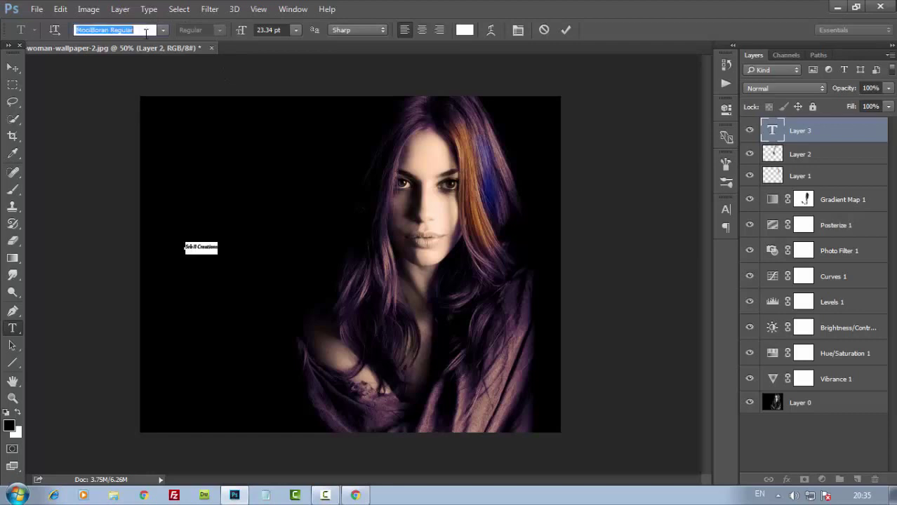
{"action": "key", "text": "Down"}
{"action": "key", "text": "Down"}
{"action": "key", "text": "Down"}
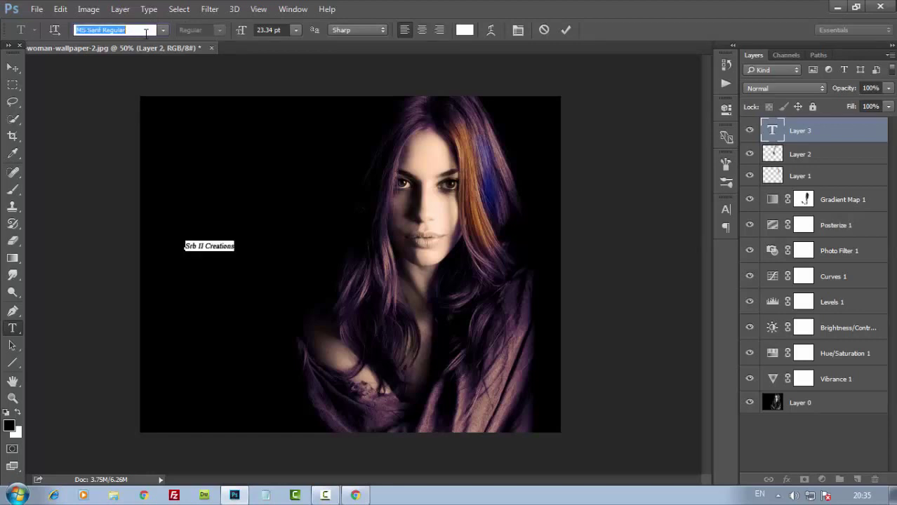
{"action": "key", "text": "Down"}
{"action": "key", "text": "Down"}
{"action": "key", "text": "Down"}
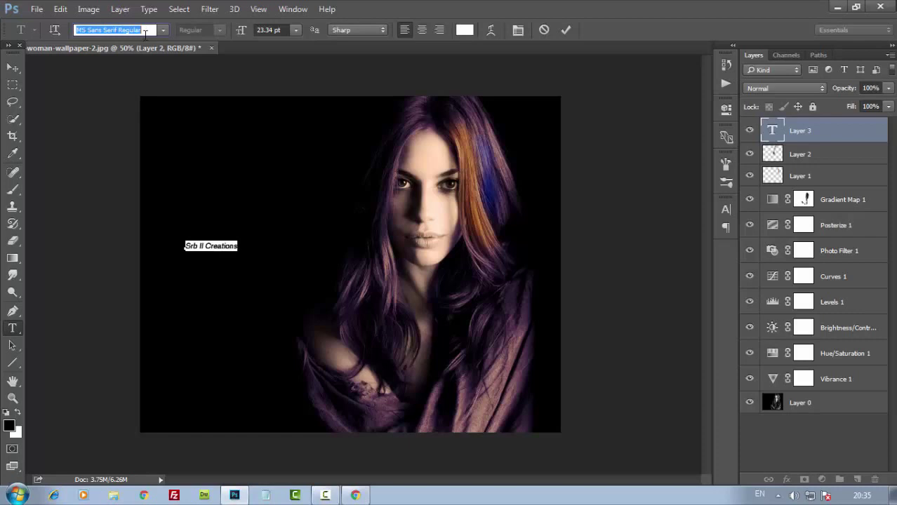
{"action": "left_click", "coordinate": [518, 31]}
- Make the title Faux Bold and enlarge it to 57.34 pt
{"action": "left_click", "coordinate": [592, 304]}
{"action": "left_click", "coordinate": [601, 305]}
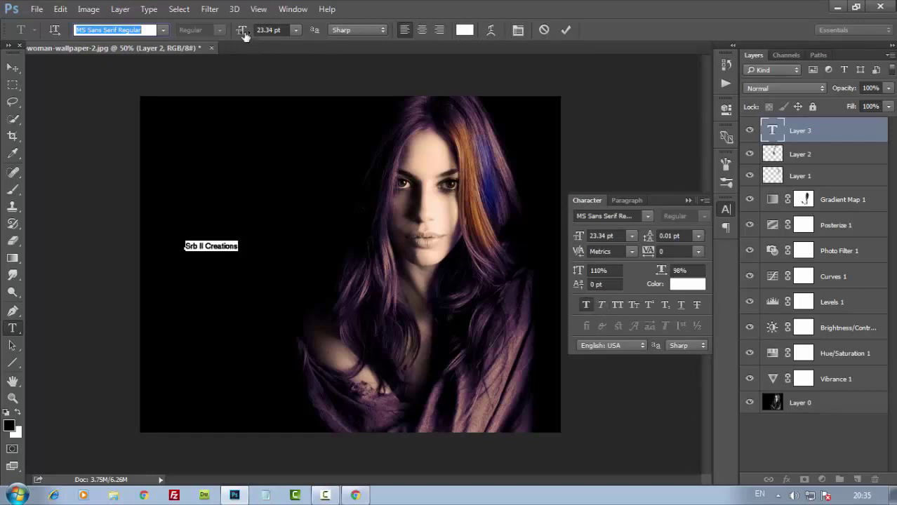
{"action": "left_click_drag", "start_coordinate": [241, 31], "coordinate": [264, 31]}
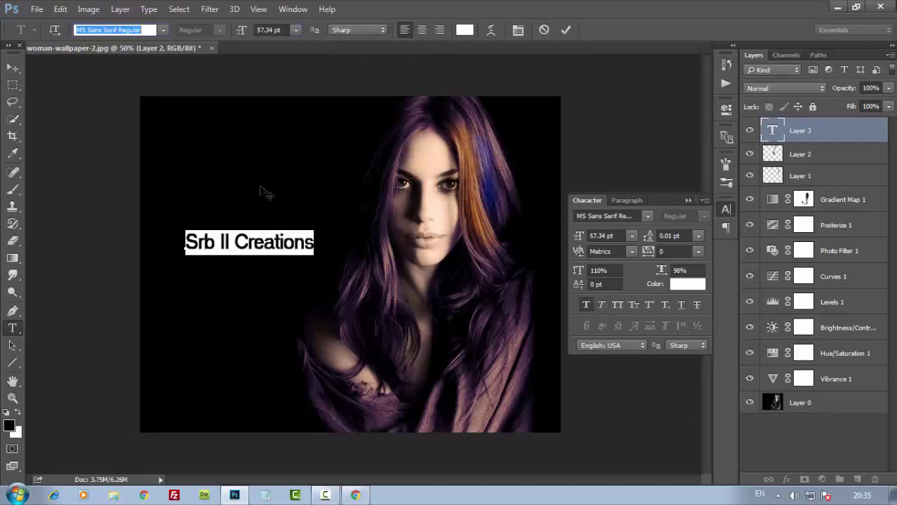
- Colour the 'II' red (ff0000) and commit the text
{"action": "left_click", "coordinate": [235, 242]}
{"action": "double_click", "coordinate": [227, 242]}
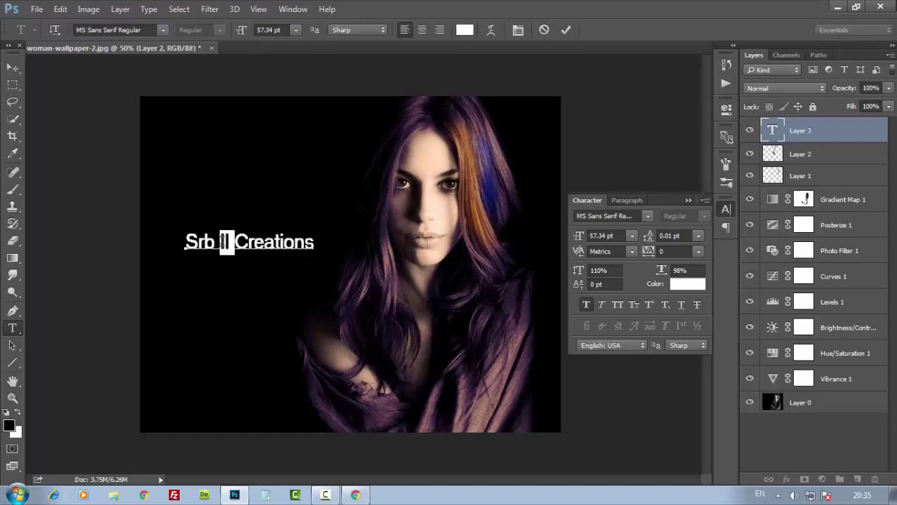
{"action": "left_click", "coordinate": [687, 283]}
{"action": "type", "text": "ff0000"}
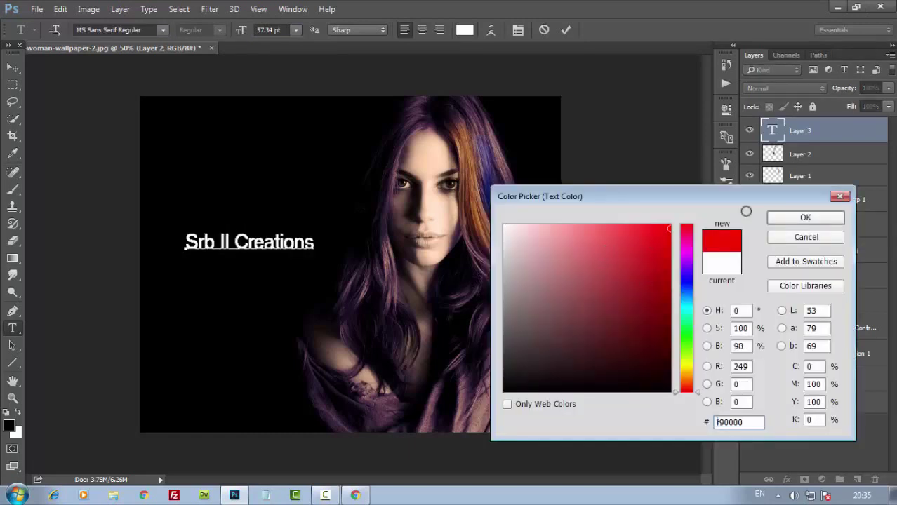
{"action": "left_click", "coordinate": [804, 219]}
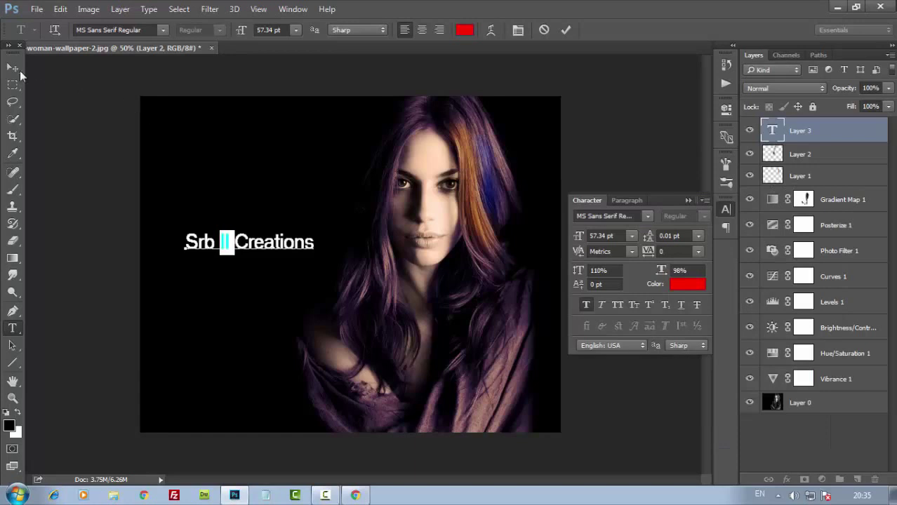
{"action": "left_click", "coordinate": [14, 68]}
{"action": "left_click", "coordinate": [688, 201]}
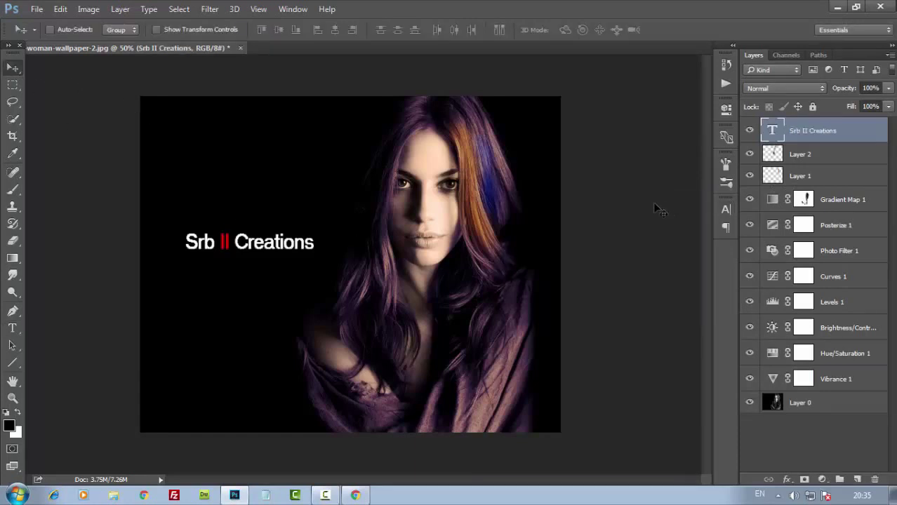
- Scale the 'Srb II Creations' title up larger with Free Transform
{"action": "key", "text": "ctrl+t"}
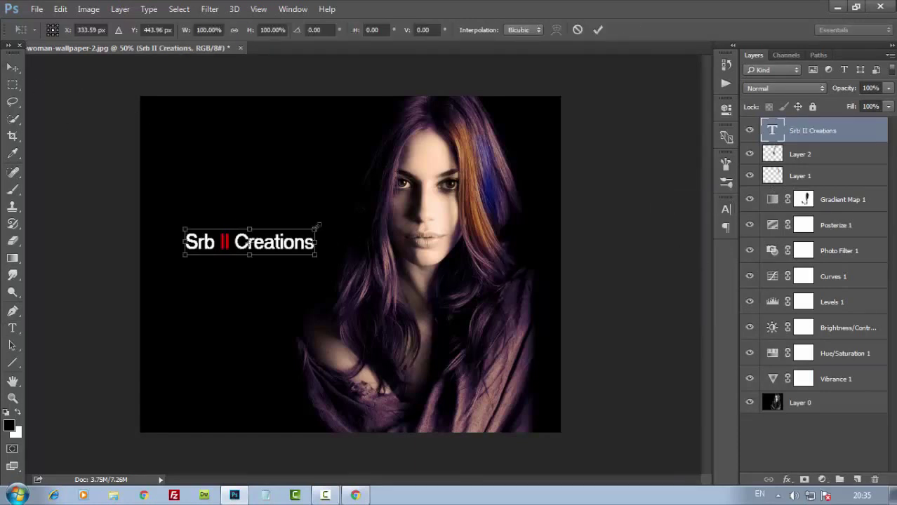
{"action": "left_click_drag", "start_coordinate": [317, 228], "coordinate": [342, 226]}
{"action": "key", "text": "Return"}
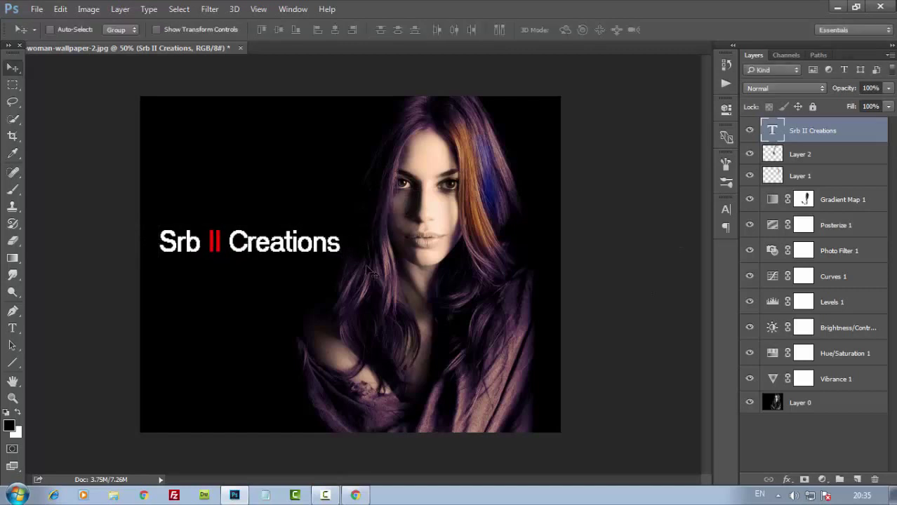
- Give the title a new bold typeface and move it up near the top-left
{"action": "key", "text": "ctrl+plus"}
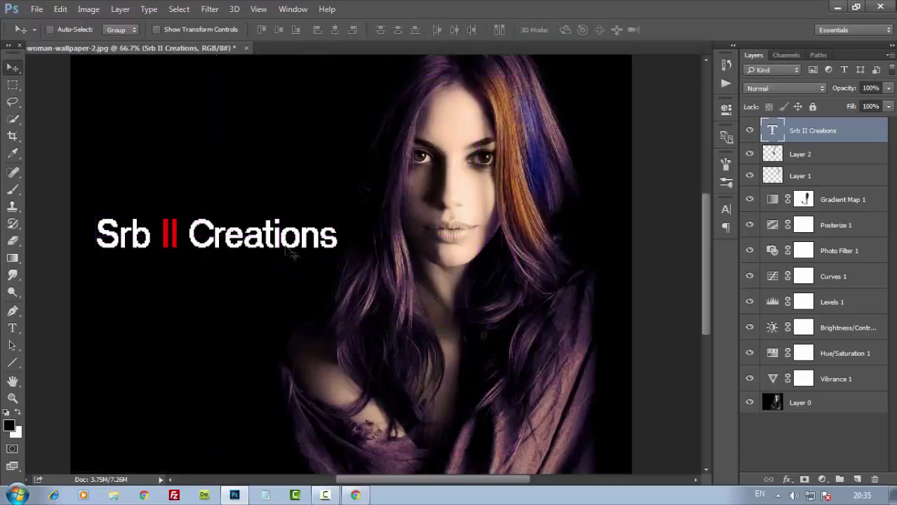
{"action": "left_click", "coordinate": [12, 328]}
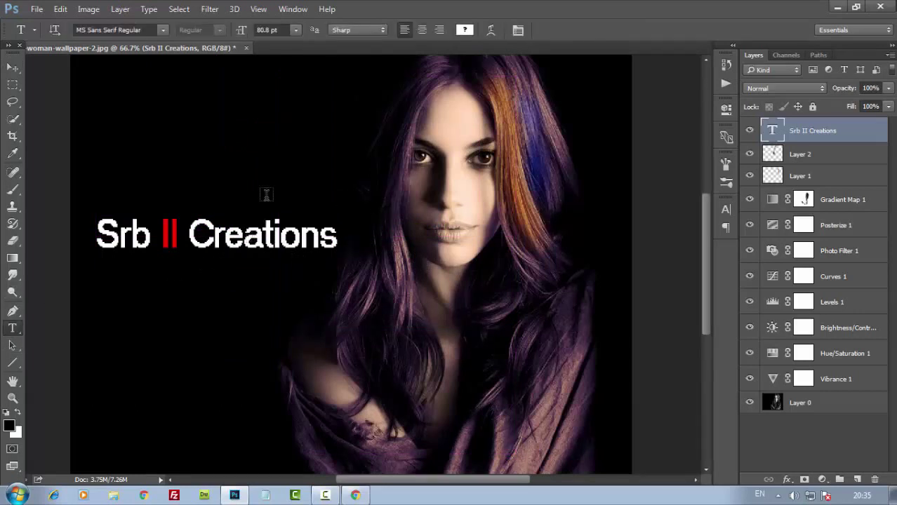
{"action": "left_click", "coordinate": [105, 29]}
{"action": "left_click", "coordinate": [12, 66]}
{"action": "left_click_drag", "start_coordinate": [197, 237], "coordinate": [189, 113]}
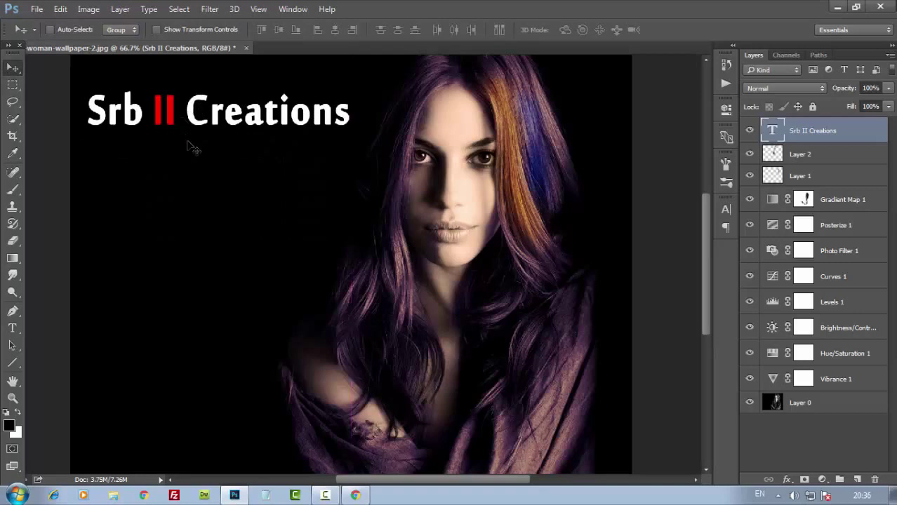
{"action": "key", "text": "ctrl"}
{"action": "key", "text": "ctrl+minus"}
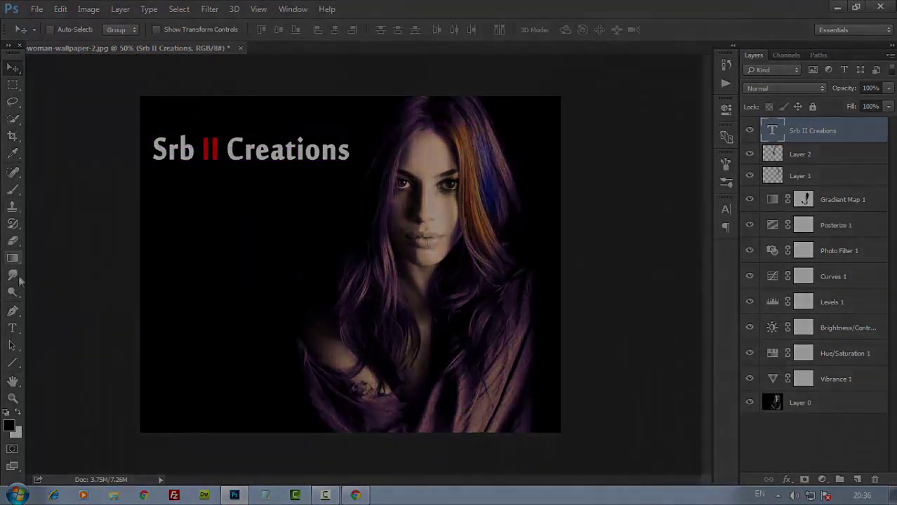
- Add an empty MoolBoran Regular 32.13 pt text layer below the title on the canvas
{"action": "left_click", "coordinate": [12, 327]}
{"action": "left_click", "coordinate": [177, 239]}
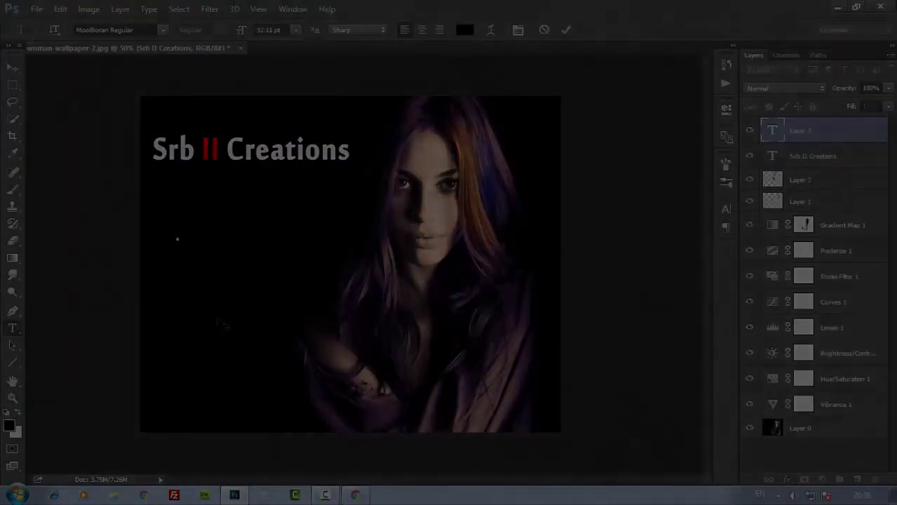